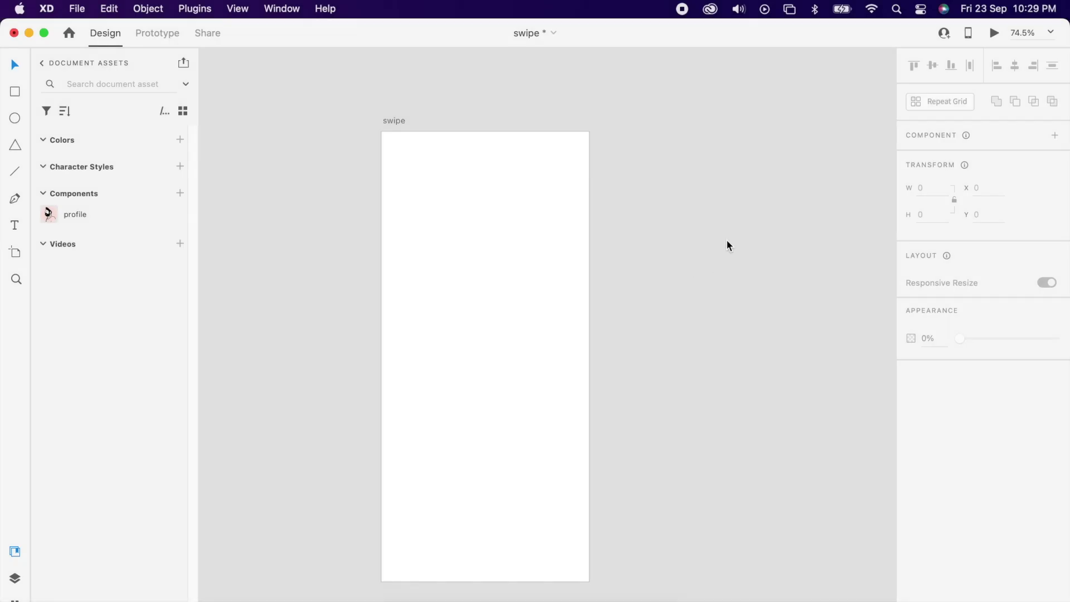
# Step: Place the profile avatar component centred at the top of the swipe artboard, at X 150, Y 37
pyautogui.moveTo(109, 217); pyautogui.dragTo(429, 231)
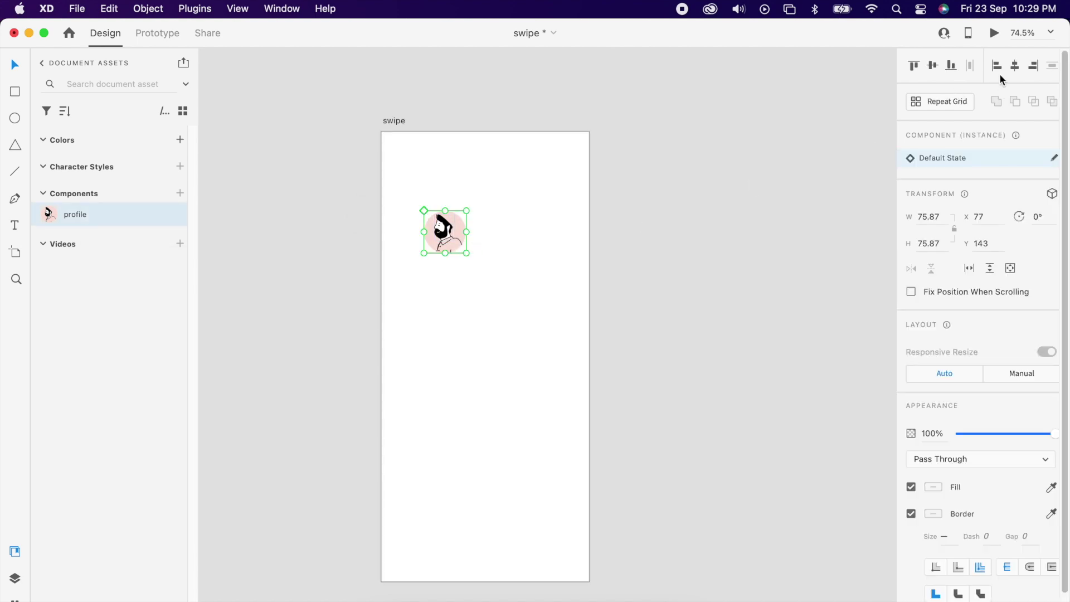
pyautogui.moveTo(490, 245); pyautogui.dragTo(477, 180)
pyautogui.click(473, 239)
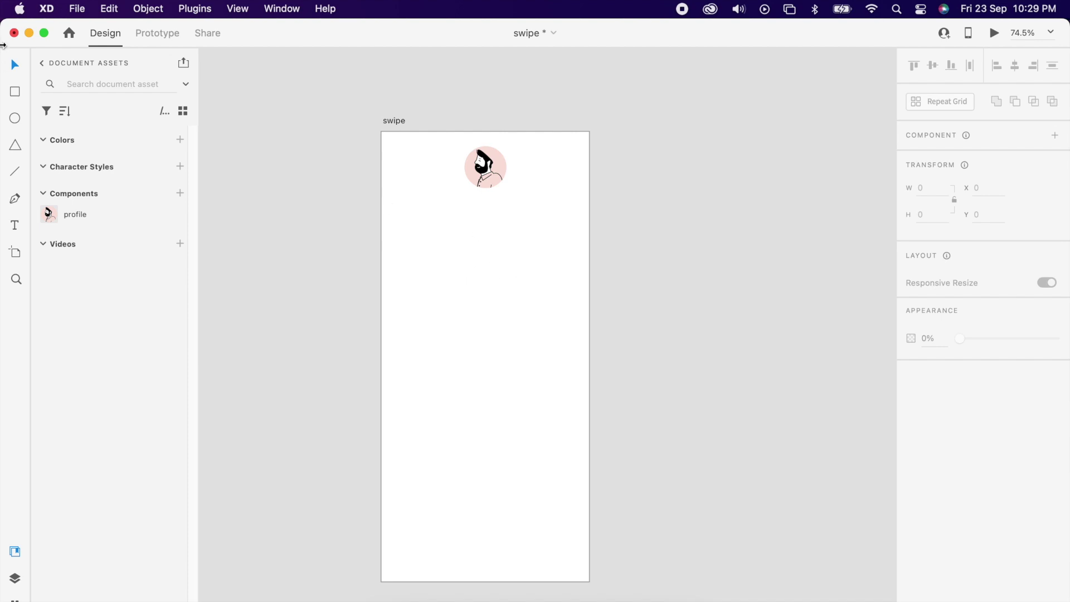
# Step: Add an 'Explore' text heading just below the avatar
pyautogui.press('t')
pyautogui.click(413, 223)
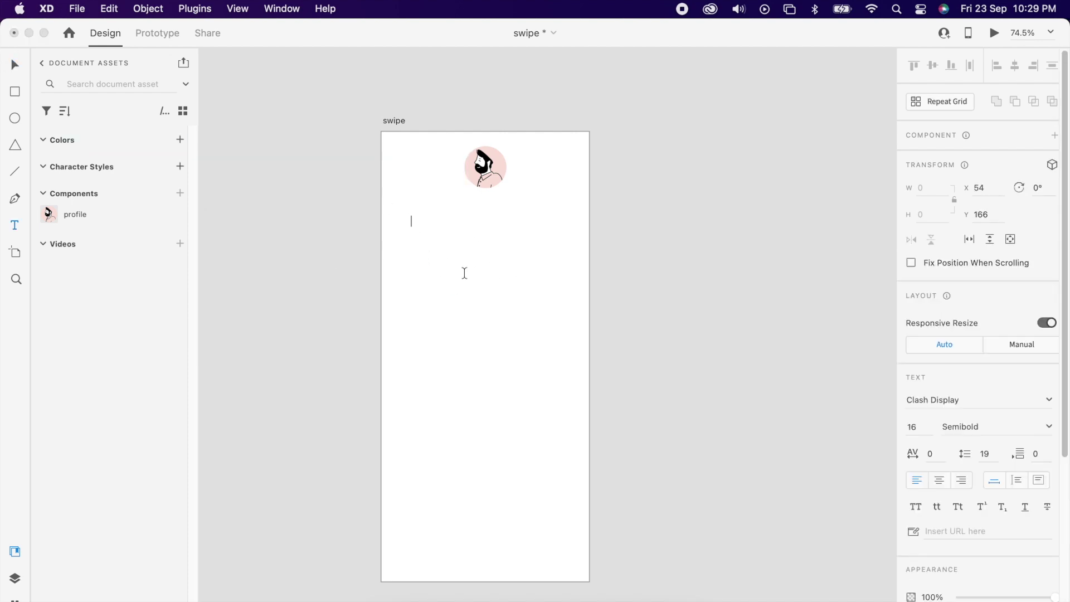
pyautogui.write('explore')
pyautogui.press('Escape')
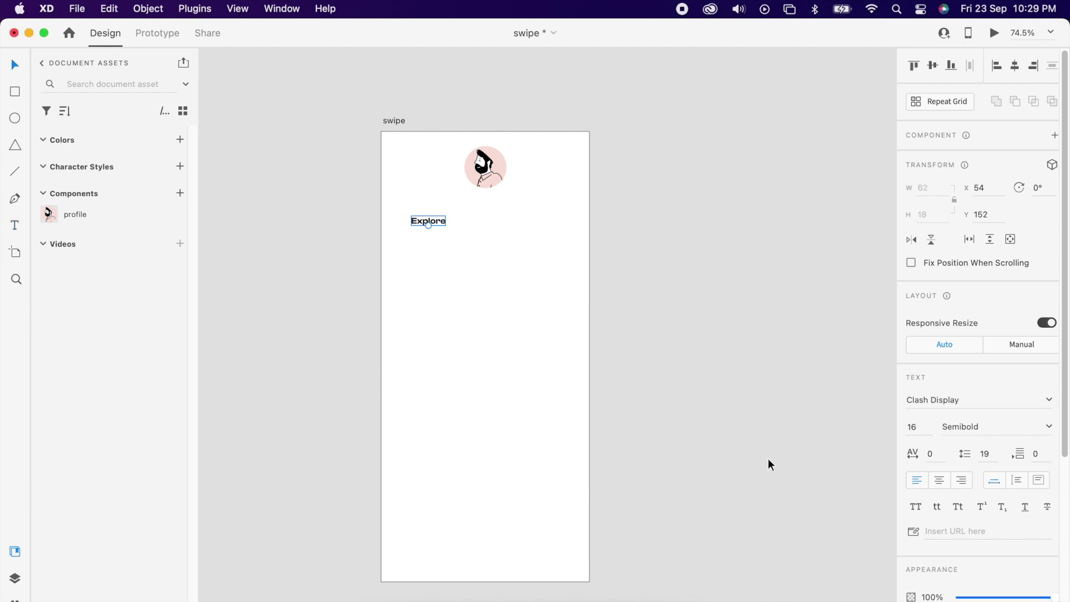
# Step: Set Explore to 30 px, centre it horizontally, and copy it near the artboard bottom
pyautogui.click(920, 430)
pyautogui.write('30')
pyautogui.press('Return')
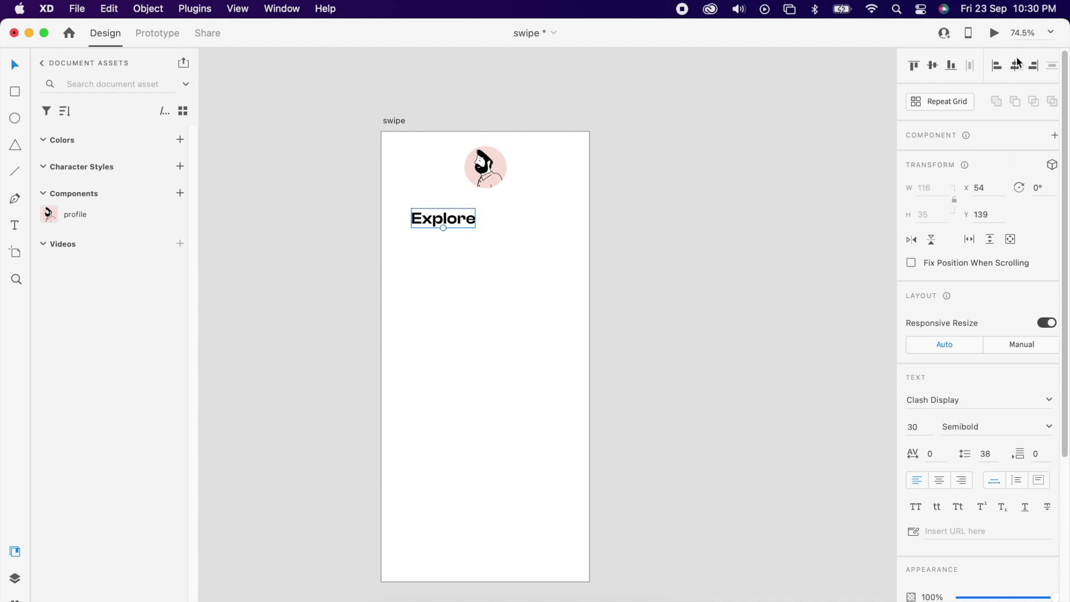
pyautogui.click(1015, 64)
pyautogui.click(658, 231)
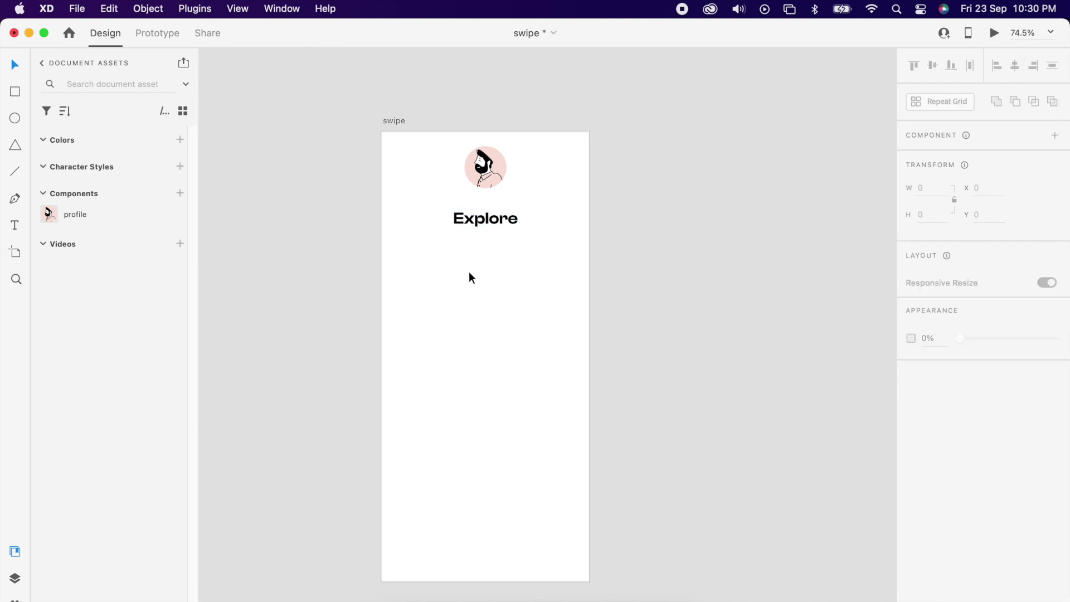
pyautogui.moveTo(502, 225); pyautogui.dragTo(500, 526)
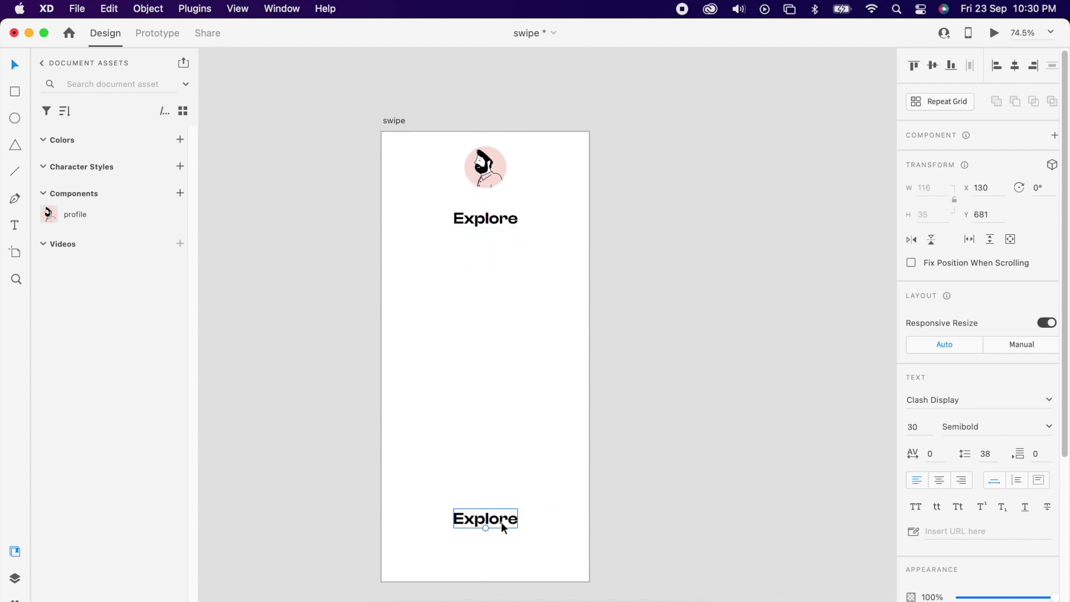
# Step: Change the lower copy's text to 'Kerala'
pyautogui.doubleClick(501, 522)
pyautogui.write('kerala')
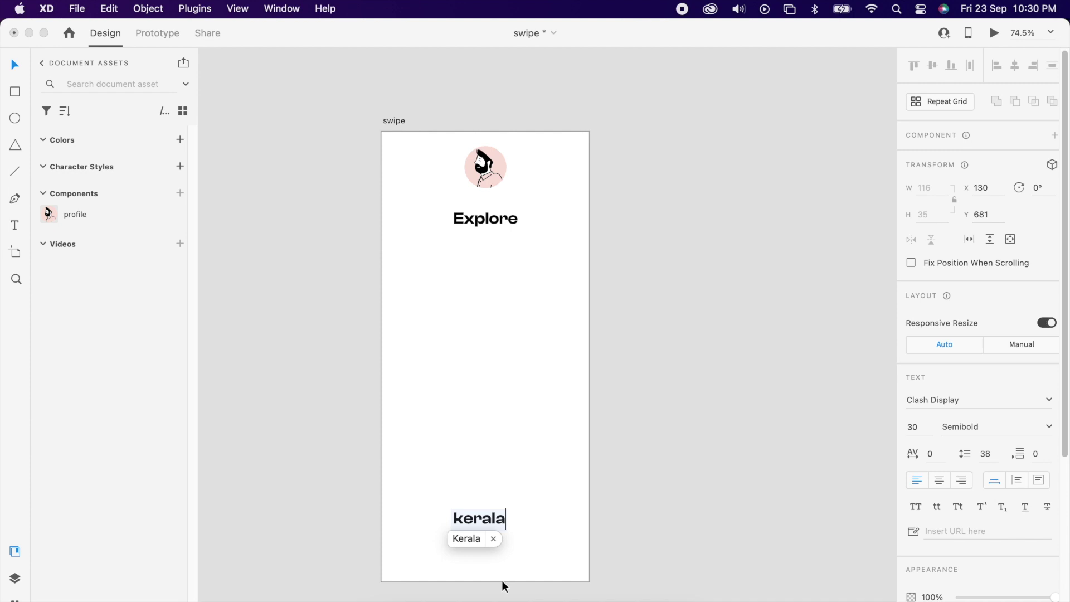
pyautogui.press('Escape')
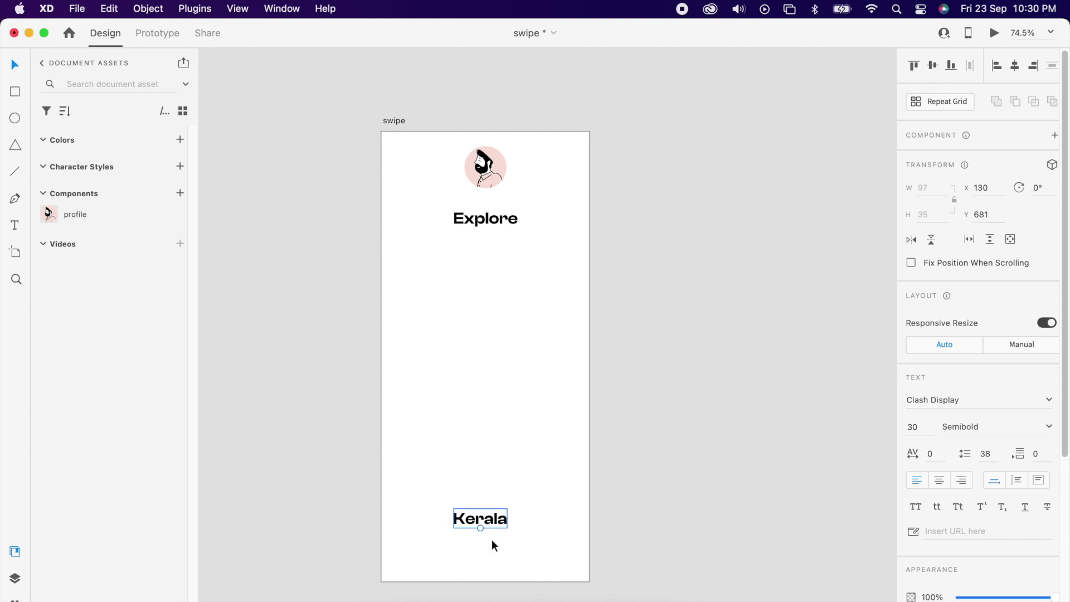
# Step: Duplicate Kerala below it as uppercase '2D 3N' at 24 px
pyautogui.moveTo(495, 522); pyautogui.dragTo(494, 542)
pyautogui.doubleClick(494, 539)
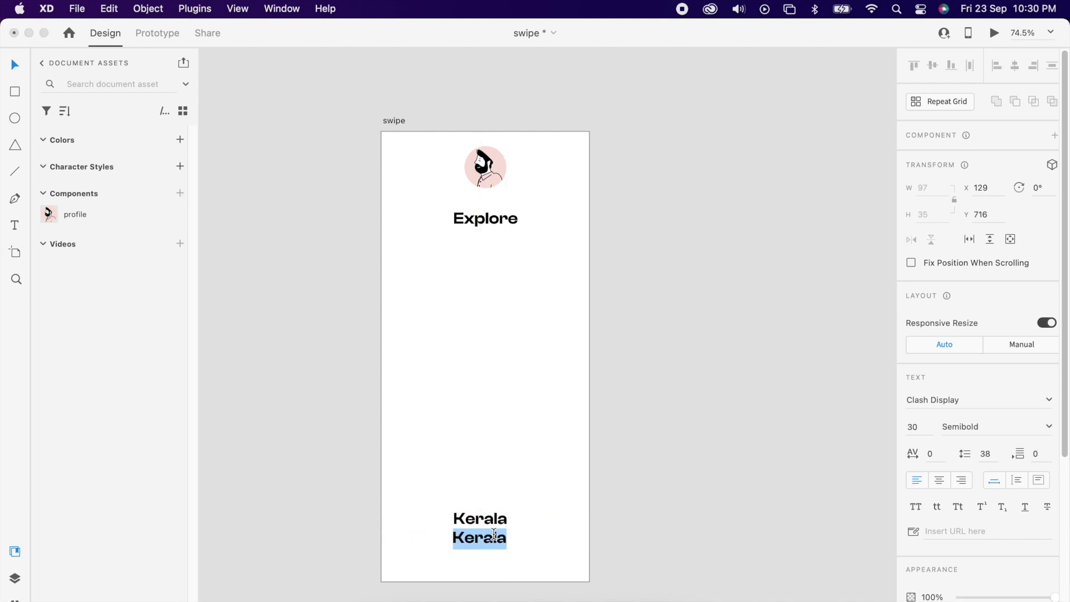
pyautogui.write('@D')
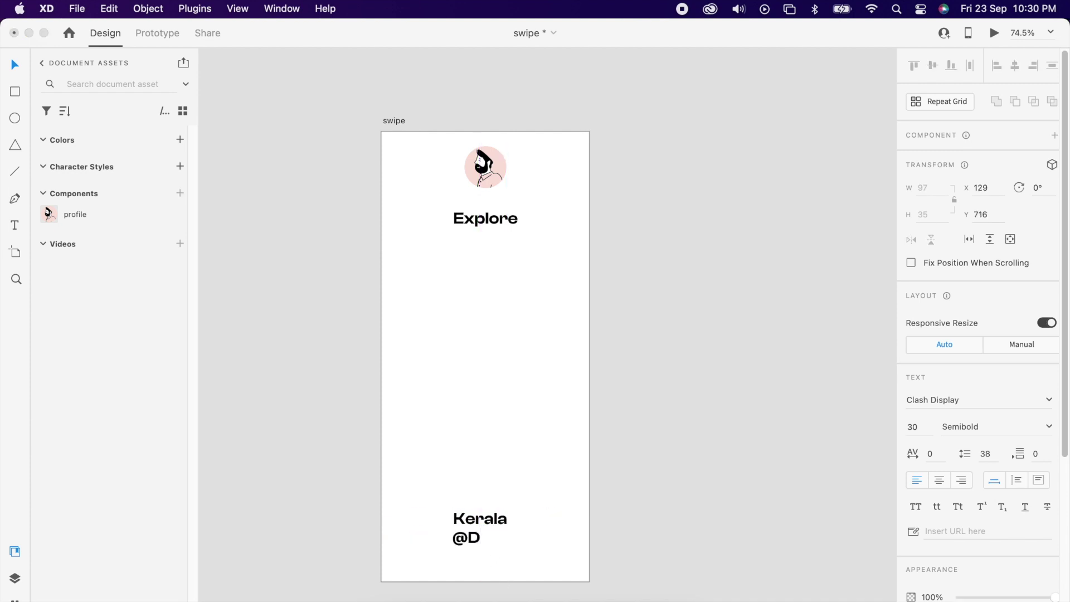
pyautogui.press('BackSpace')
pyautogui.press('BackSpace')
pyautogui.write('2')
pyautogui.press('Escape')
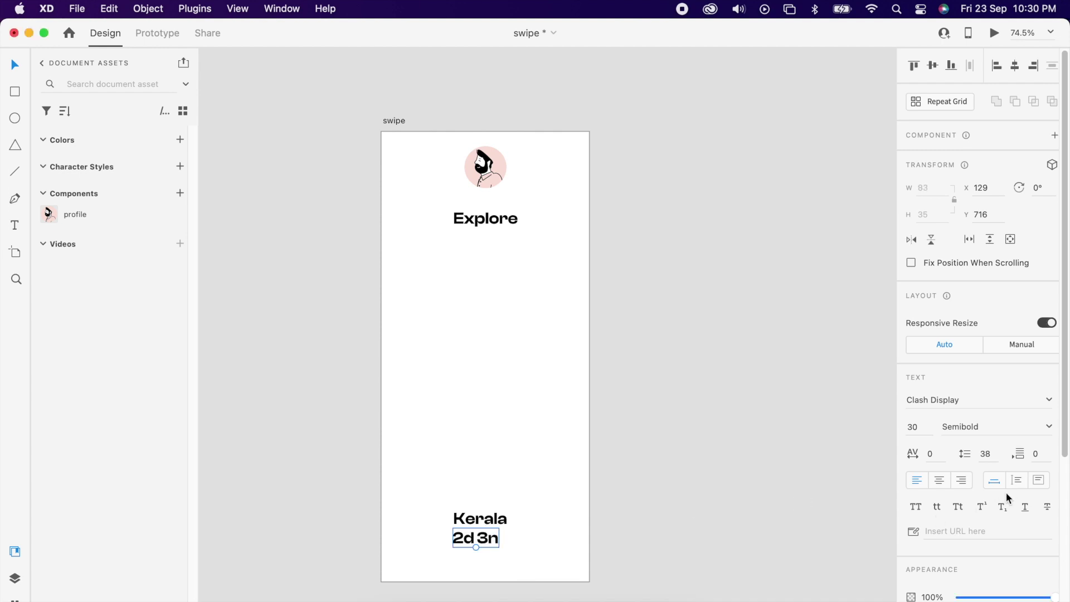
pyautogui.click(963, 508)
pyautogui.click(919, 428)
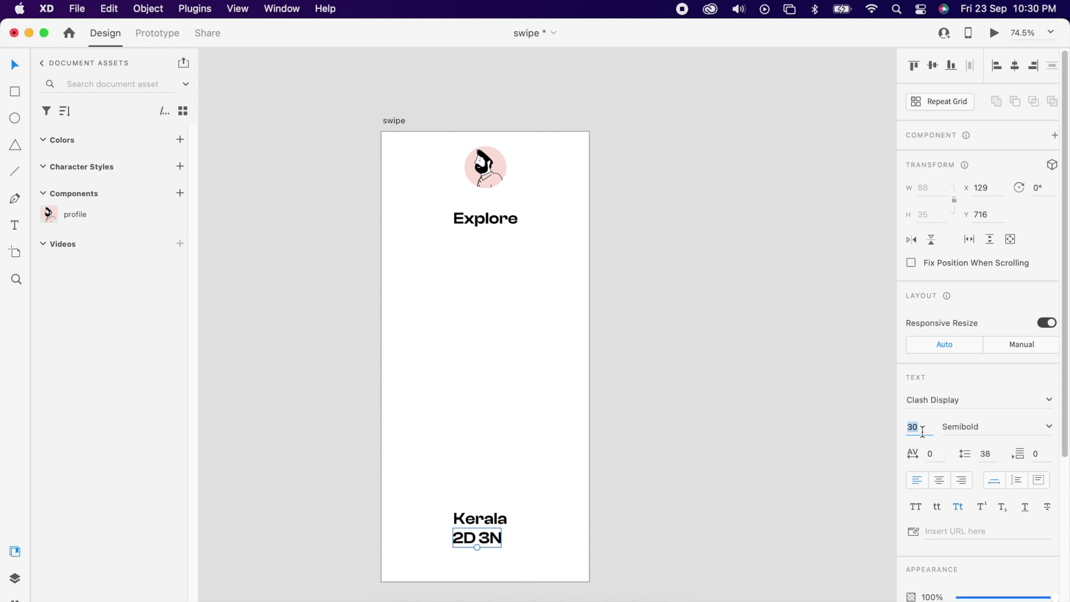
pyautogui.write('24')
pyautogui.press('Return')
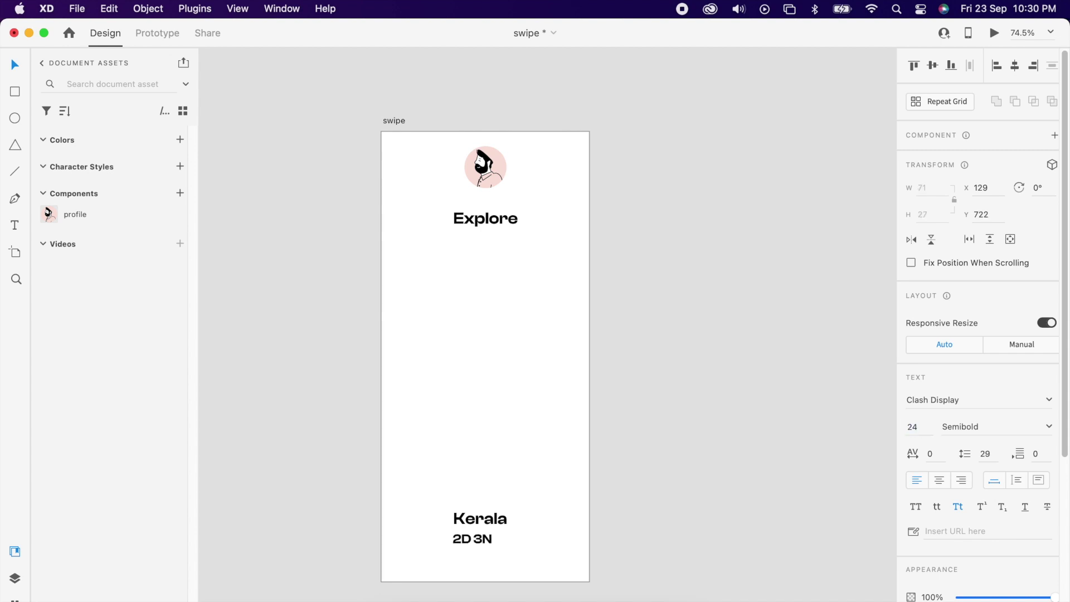
# Step: Duplicate it to the right as 'Rs 12,000' and set both detail texts to 14 px
pyautogui.scroll(4, 501, 541)
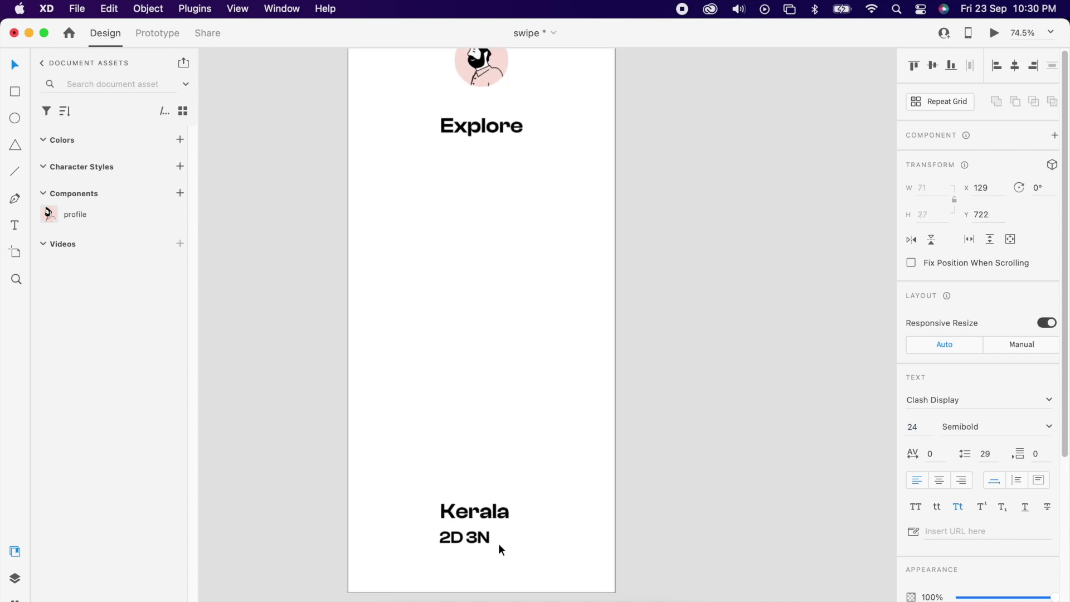
pyautogui.keyDown('alt'); pyautogui.moveTo(468, 544); pyautogui.dragTo(532, 543); pyautogui.keyUp('alt')
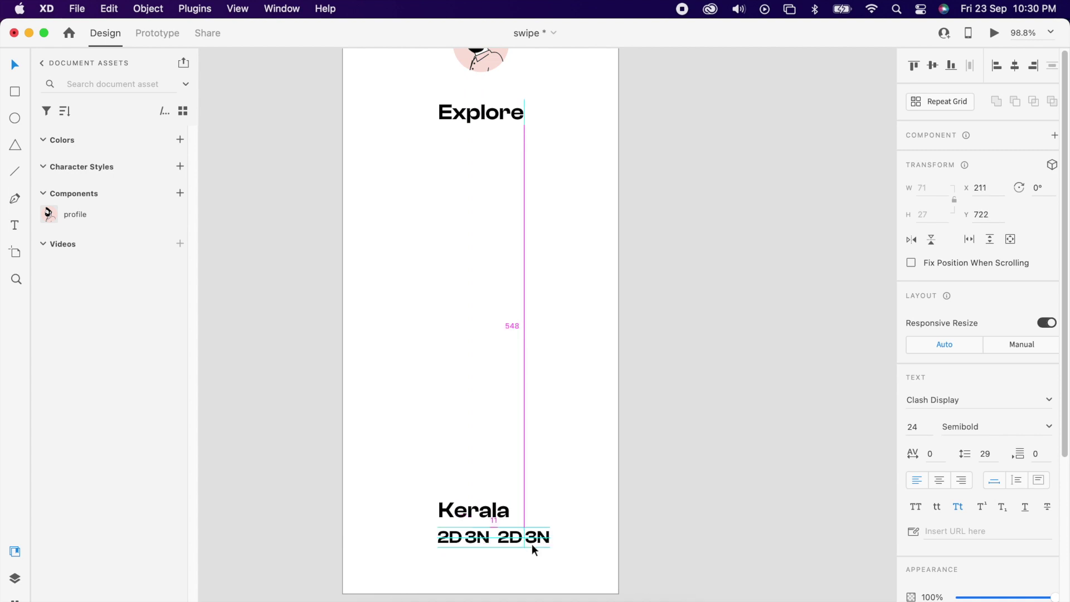
pyautogui.doubleClick(531, 541)
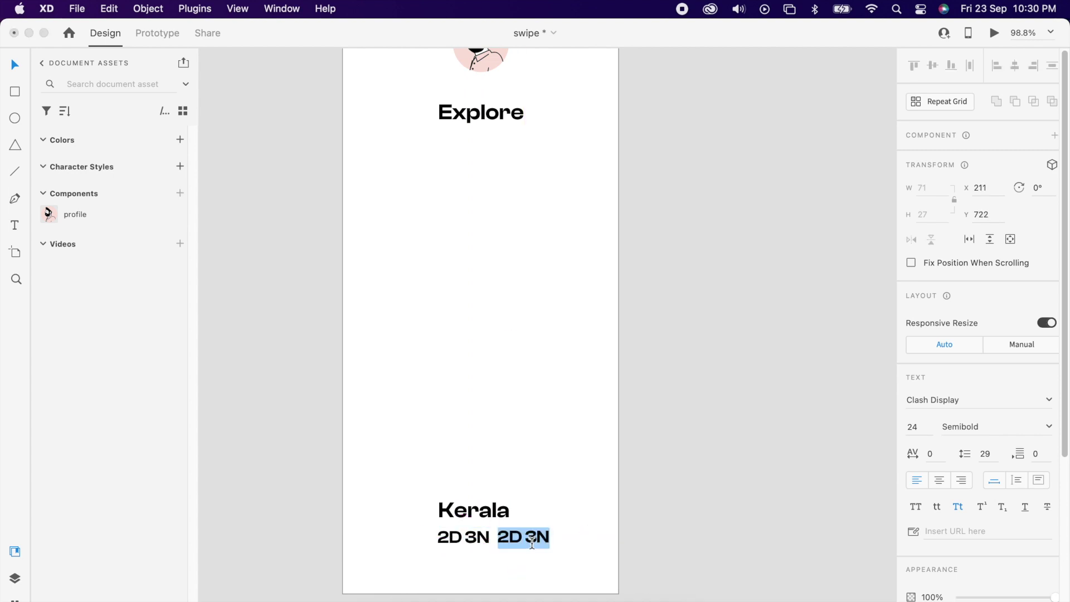
pyautogui.write('Rs 12000')
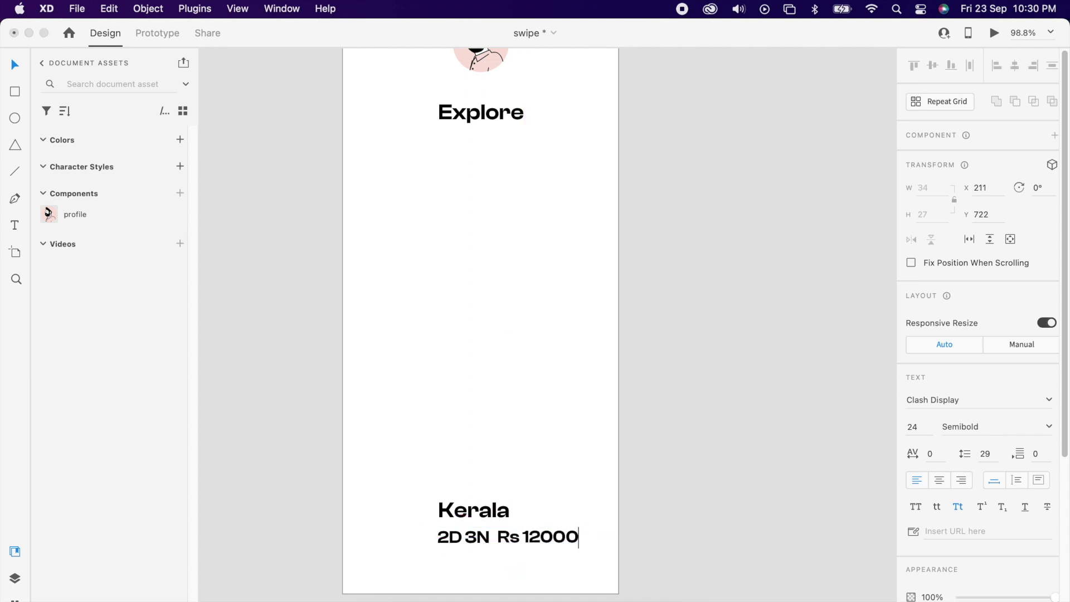
pyautogui.write(',')
pyautogui.press('Escape')
pyautogui.keyDown('shift'); pyautogui.click(475, 543); pyautogui.keyUp('shift')
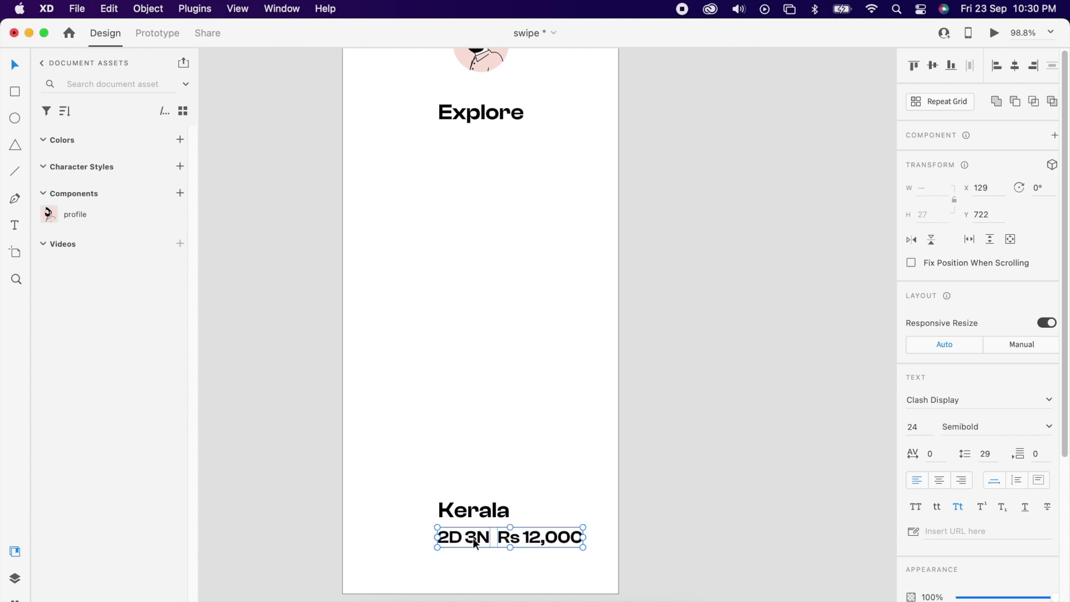
pyautogui.write('14')
pyautogui.press('Return')
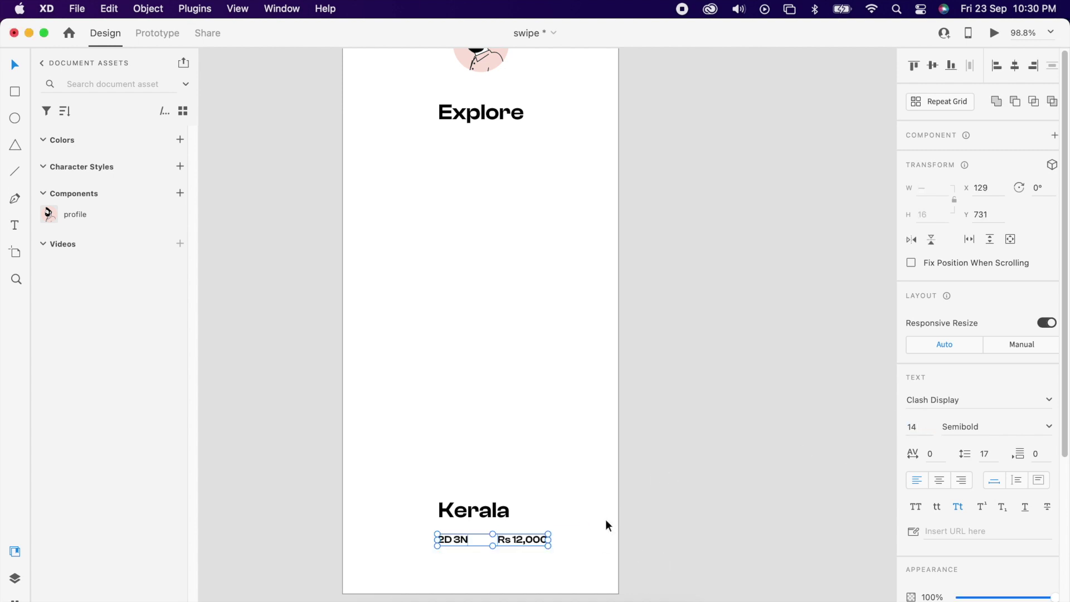
pyautogui.click(521, 536)
# Step: Draw a vertical divider line between 2D 3N and Rs 12,000 with the Pen tool
pyautogui.scroll(3, 499, 554)
pyautogui.press('p')
pyautogui.click(461, 518)
pyautogui.click(461, 539)
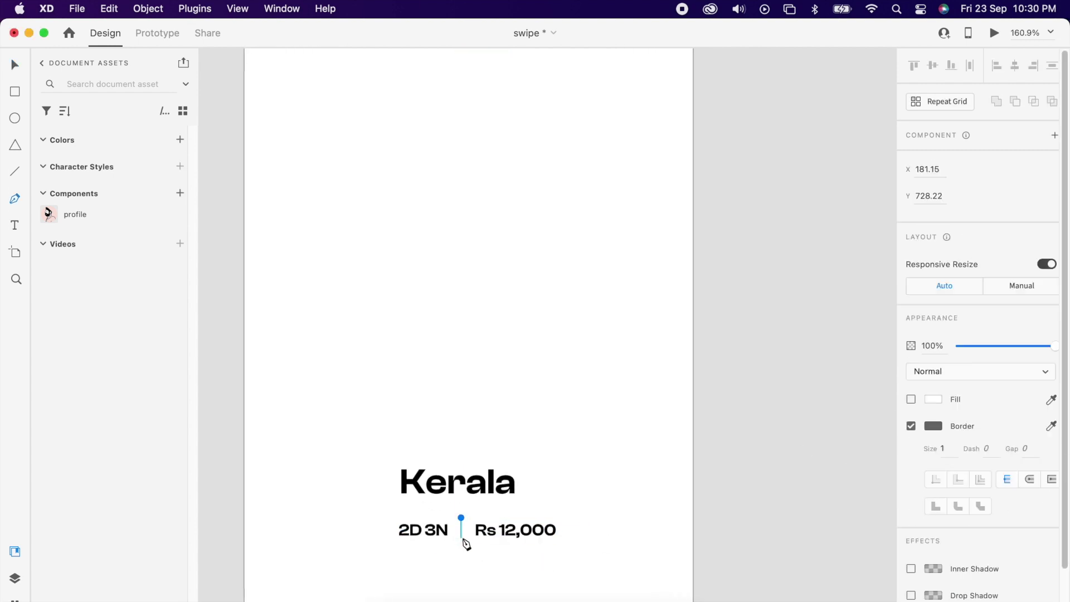
pyautogui.press('Escape')
pyautogui.press('Escape')
pyautogui.moveTo(386, 529); pyautogui.dragTo(655, 510)
pyautogui.press('Escape')
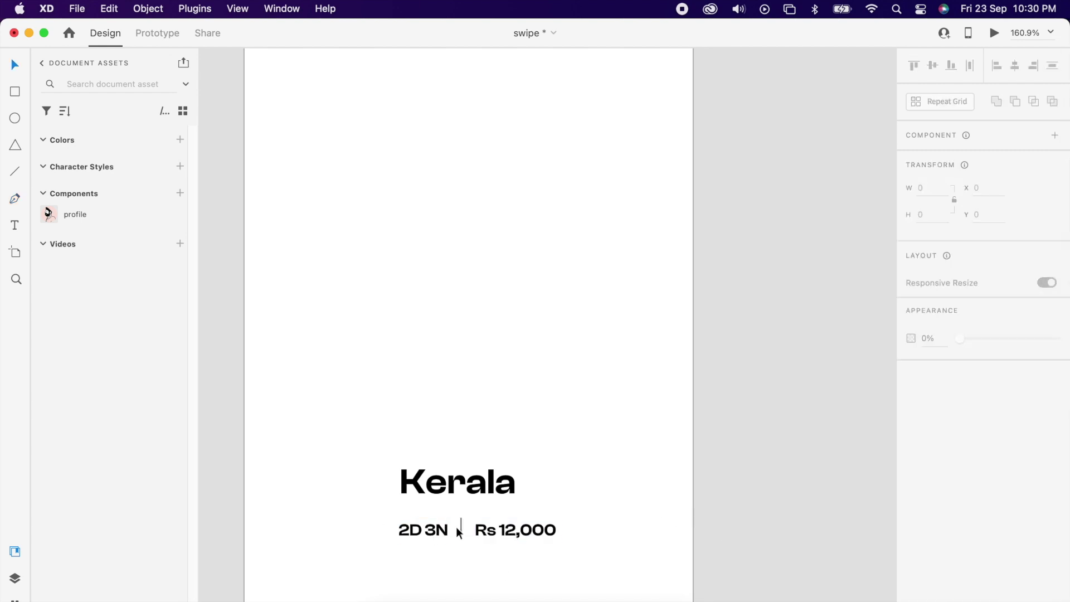
pyautogui.click(461, 527)
pyautogui.click(934, 484)
pyautogui.press('Escape')
pyautogui.press('Escape')
# Step: Group the two detail texts with the divider, centre the row, and nudge it up
pyautogui.moveTo(382, 518); pyautogui.dragTo(518, 555)
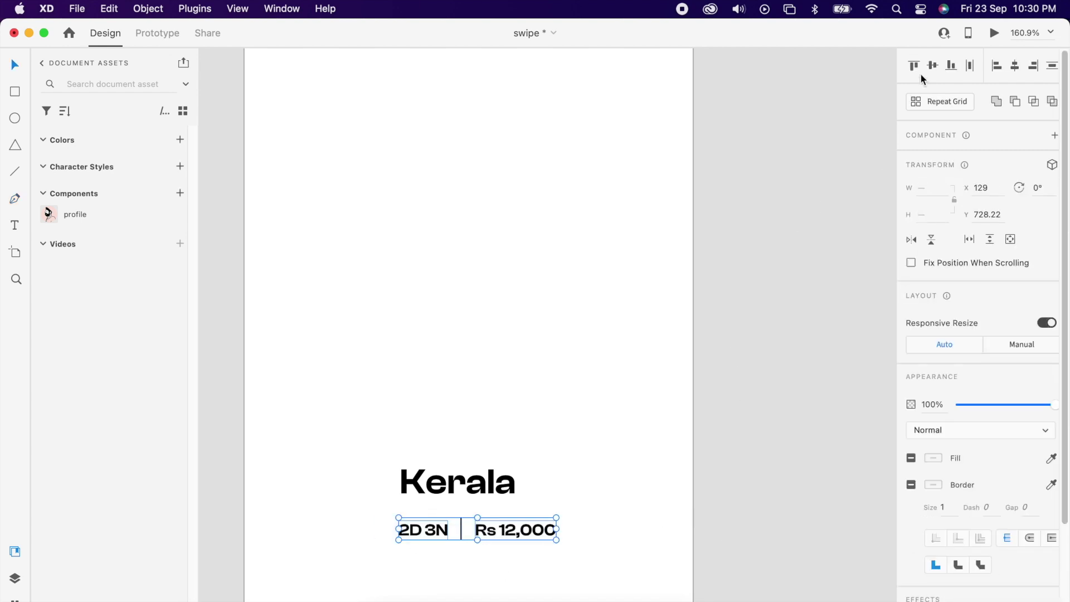
pyautogui.rightClick(518, 554)
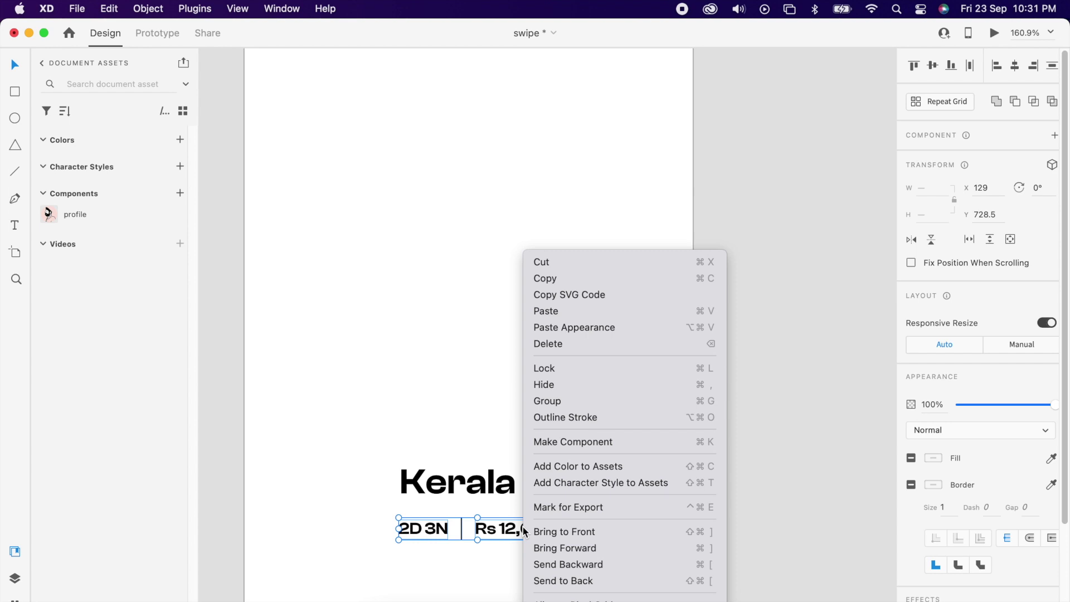
pyautogui.click(562, 403)
pyautogui.click(1015, 67)
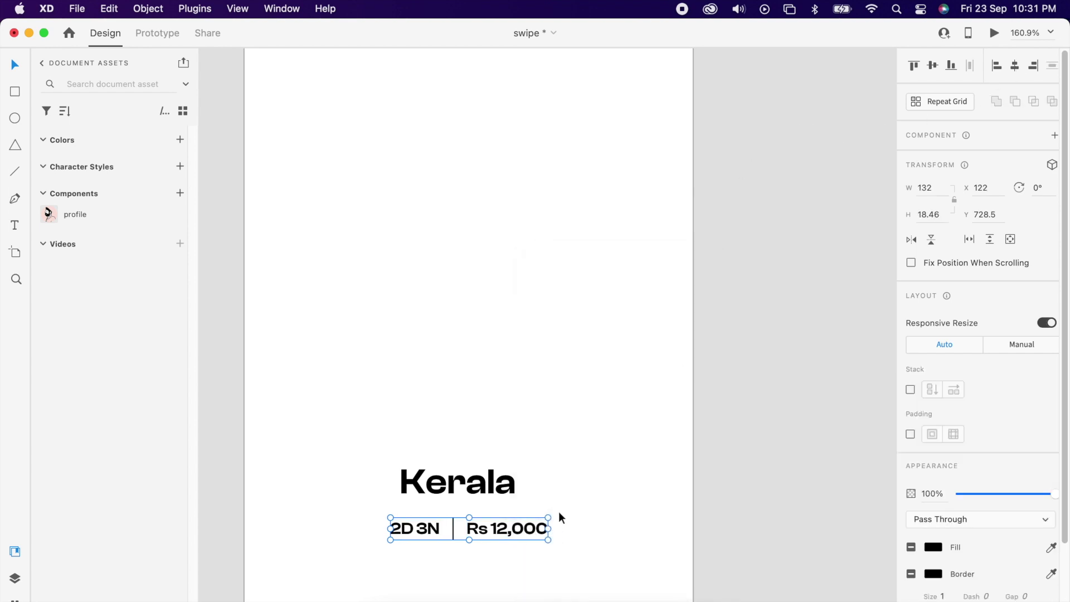
pyautogui.press('Up')
pyautogui.press('Up')
pyautogui.press('Up')
pyautogui.press('Up')
pyautogui.press('Up')
pyautogui.press('Up')
pyautogui.press('Up')
pyautogui.press('Up')
pyautogui.press('Up')
pyautogui.press('Up')
pyautogui.press('Up')
pyautogui.press('Up')
pyautogui.press('Up')
pyautogui.press('Up')
pyautogui.press('Up')
pyautogui.press('Up')
# Step: Centre Kerala over the price row and group them into one card block at Y 707
pyautogui.keyDown('shift'); pyautogui.click(457, 482); pyautogui.keyUp('shift')
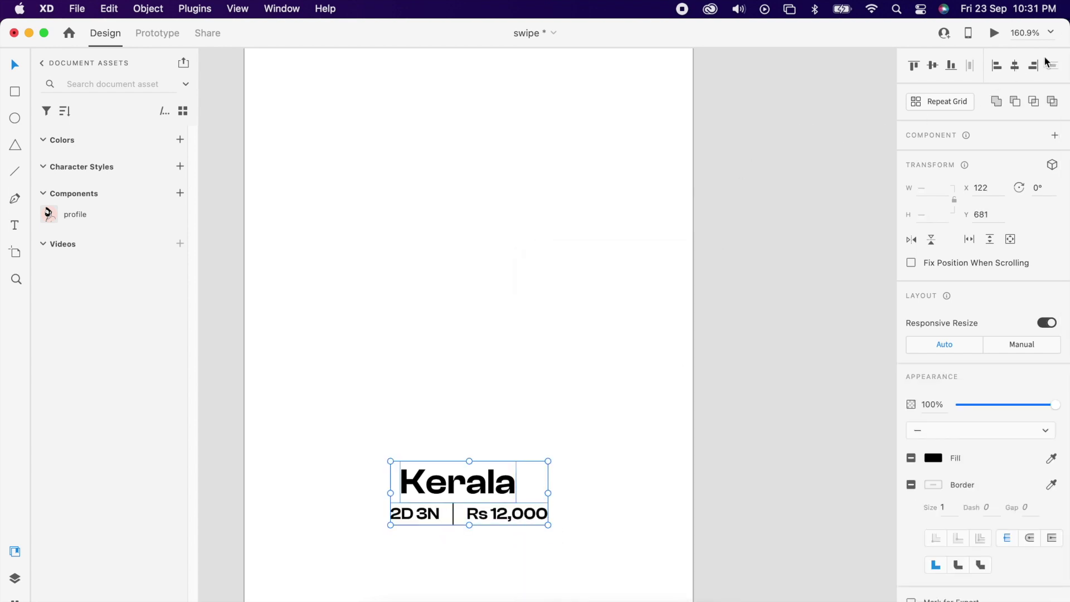
pyautogui.click(1014, 67)
pyautogui.rightClick(508, 475)
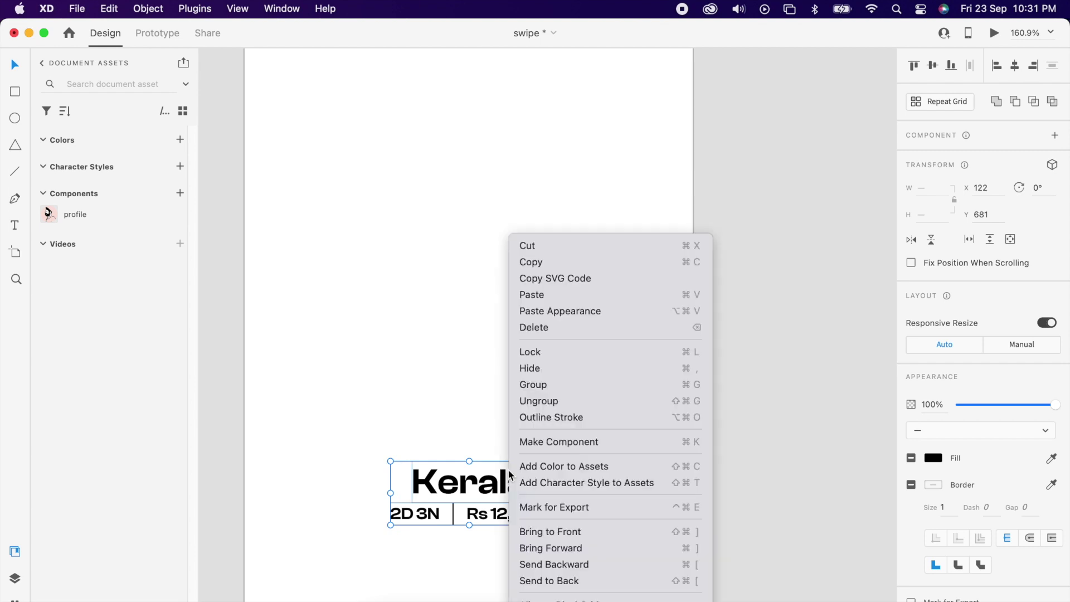
pyautogui.click(557, 386)
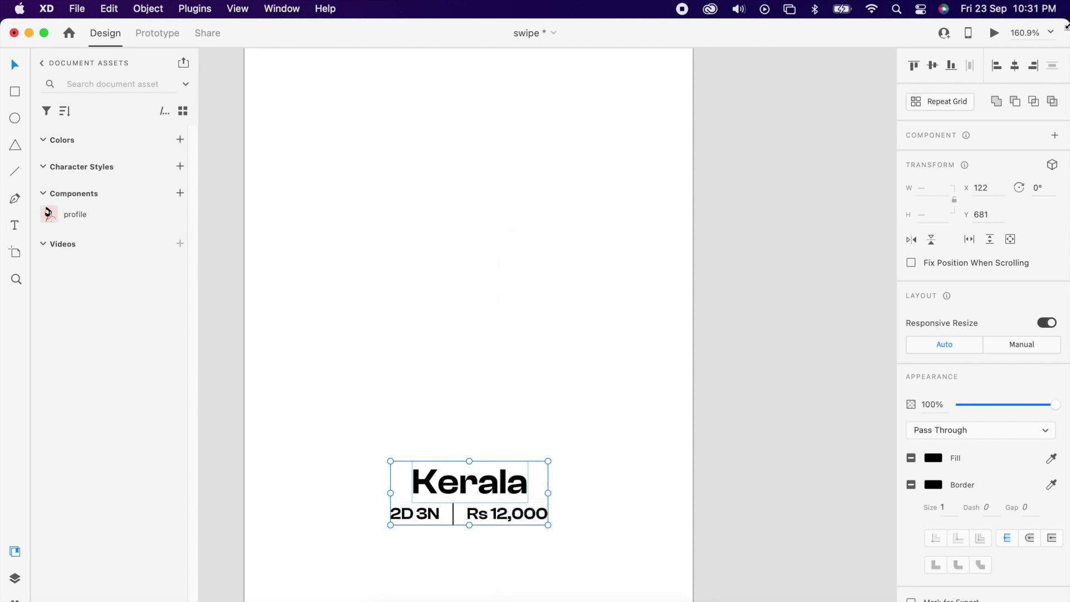
pyautogui.click(607, 275)
pyautogui.scroll(-2, 608, 276)
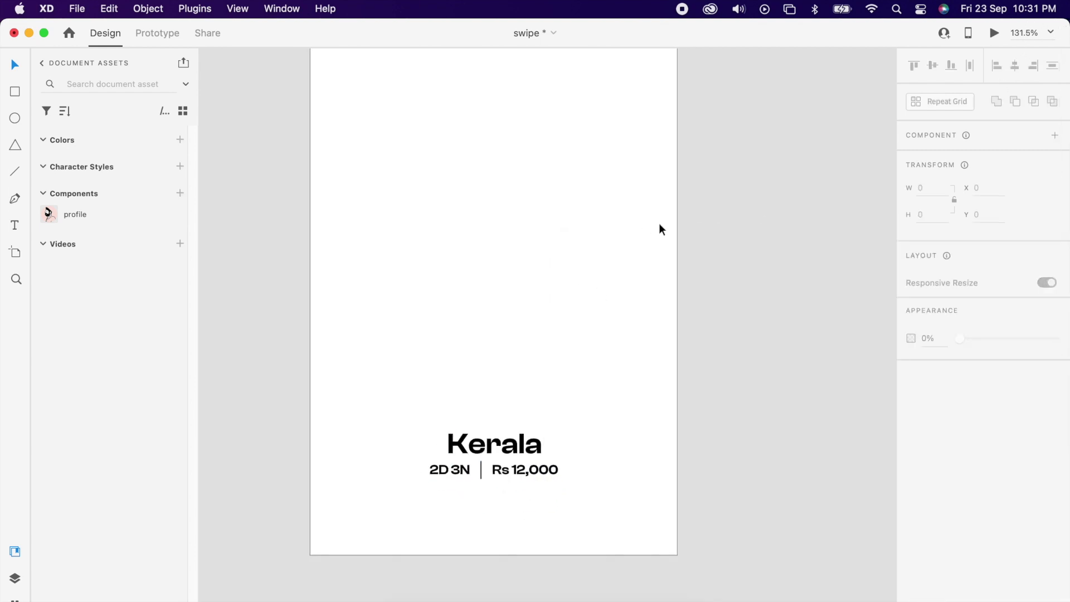
pyautogui.click(549, 467)
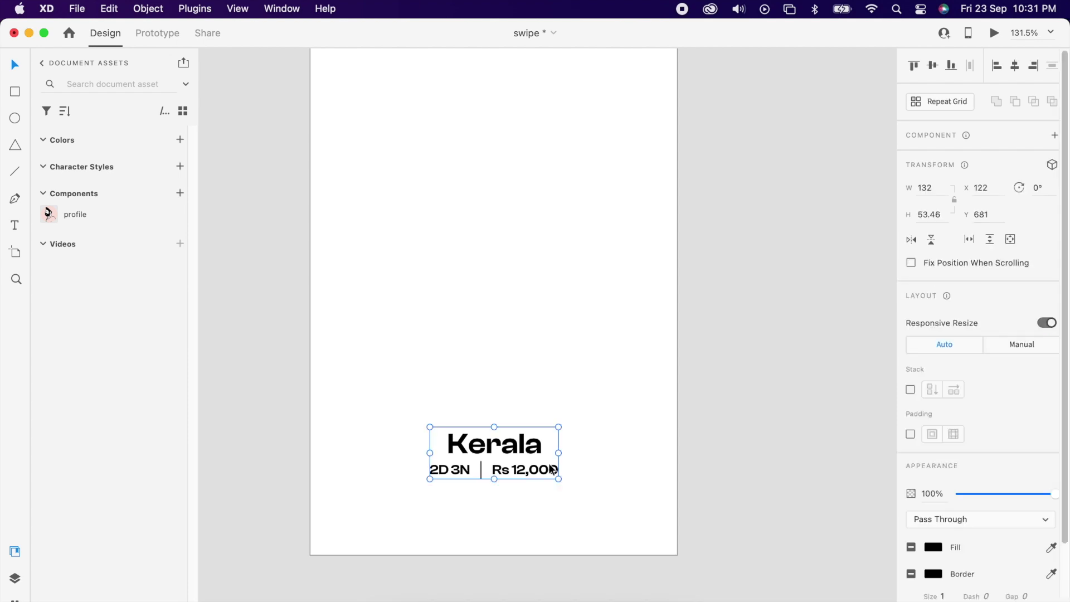
pyautogui.click(560, 387)
pyautogui.scroll(-2, 560, 387)
pyautogui.scroll(-3, 561, 386)
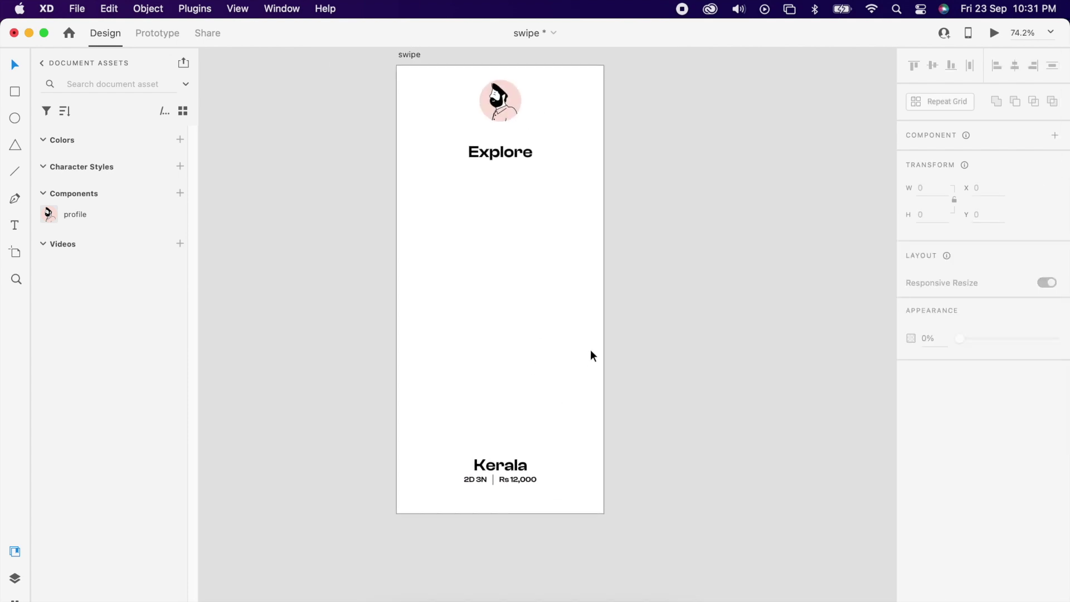
# Step: Draw a 301 × 478 rectangle between Explore and Kerala, centred horizontally
pyautogui.scroll(1, 579, 336)
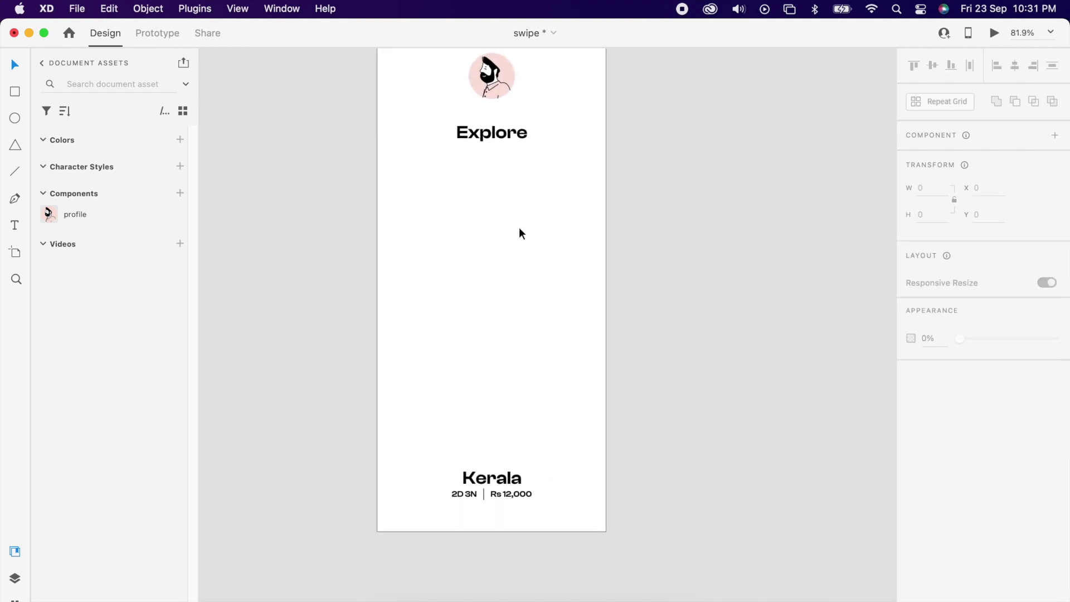
pyautogui.click(20, 95)
pyautogui.moveTo(399, 161); pyautogui.dragTo(581, 451)
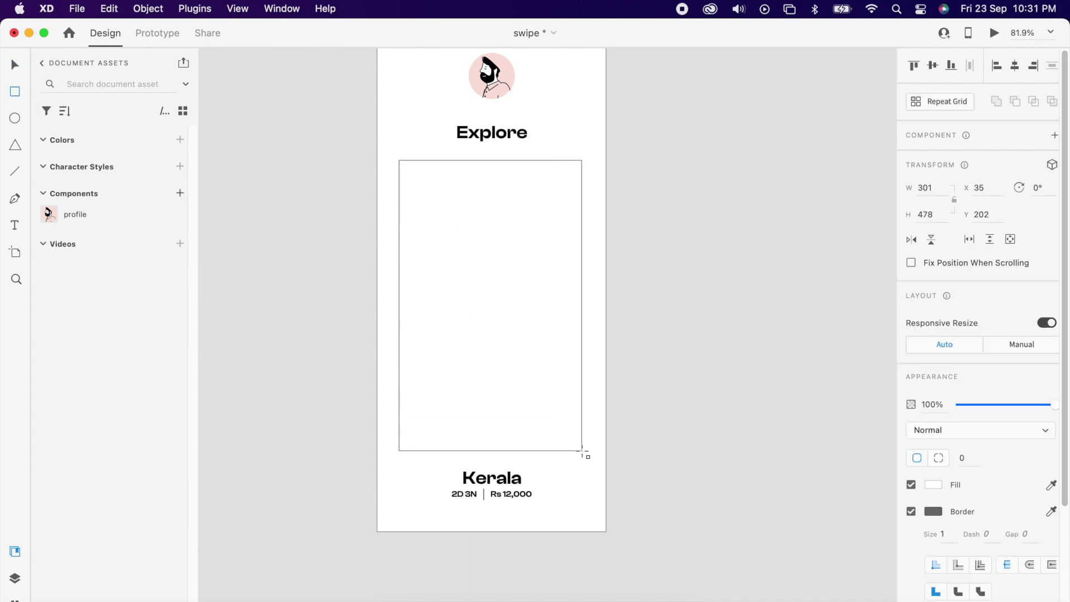
pyautogui.click(1015, 67)
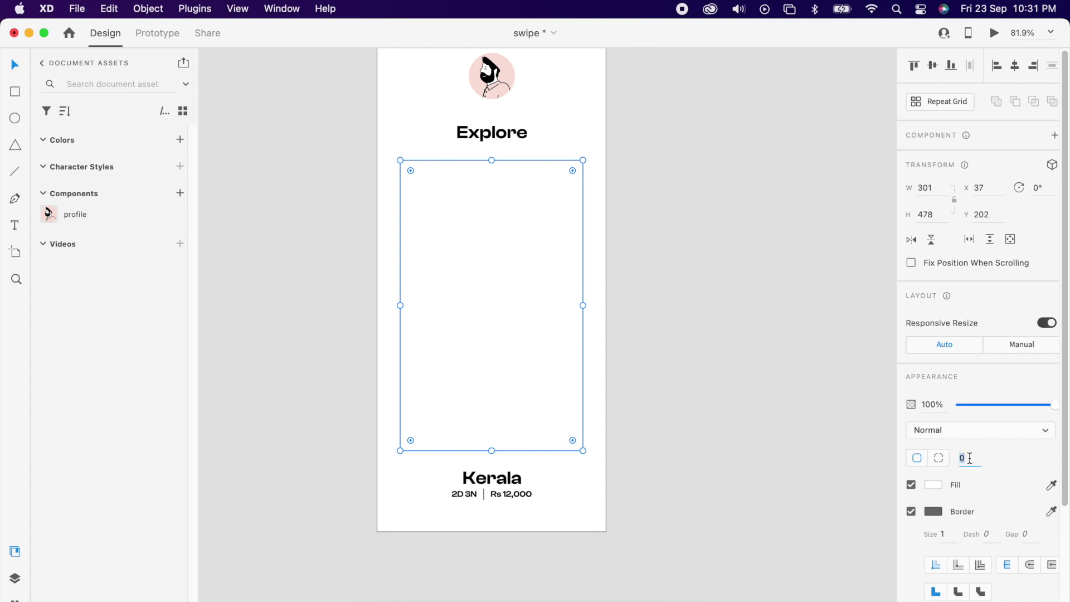
# Step: Give the card 20 px corner radius, no border, and a light-grey #E2E2E2 fill
pyautogui.press('Return')
pyautogui.click(911, 512)
pyautogui.click(933, 485)
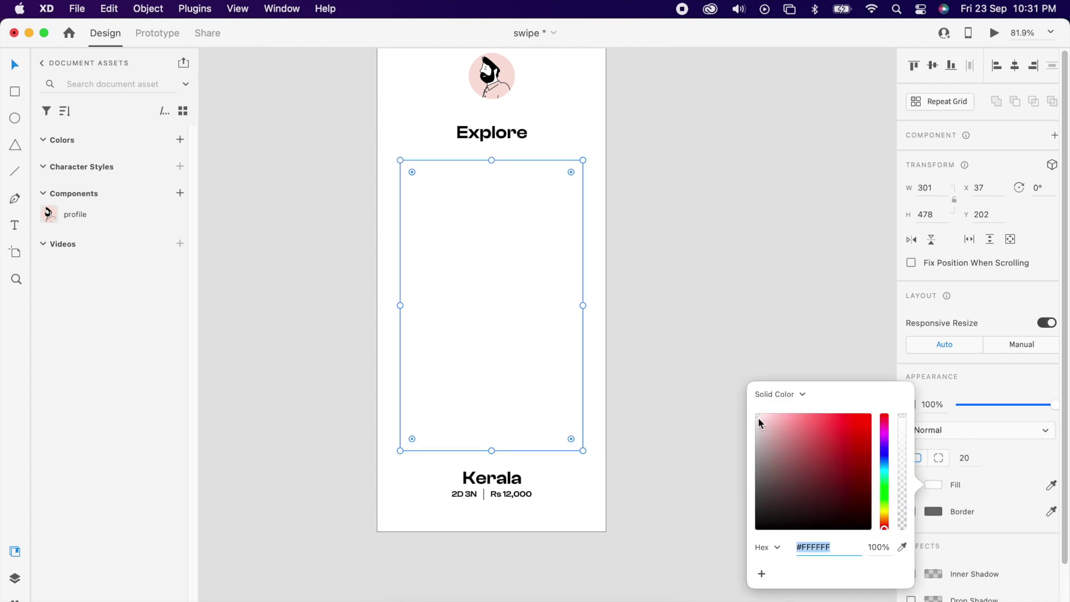
pyautogui.moveTo(758, 417); pyautogui.dragTo(746, 423)
pyautogui.click(679, 260)
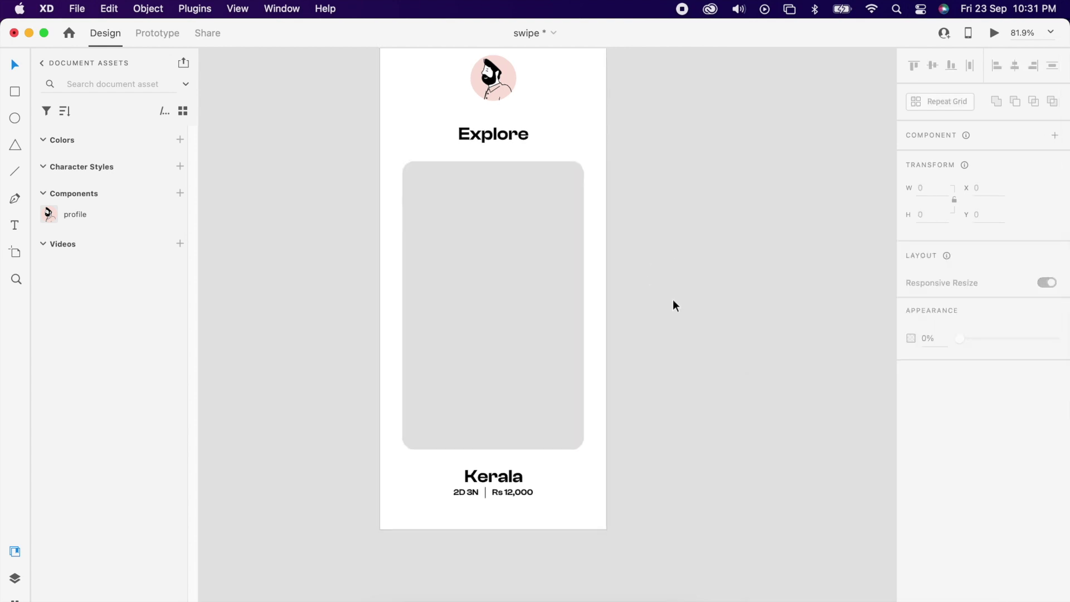
pyautogui.scroll(-3, 673, 300)
pyautogui.scroll(1, 761, 238)
pyautogui.scroll(1, 550, 428)
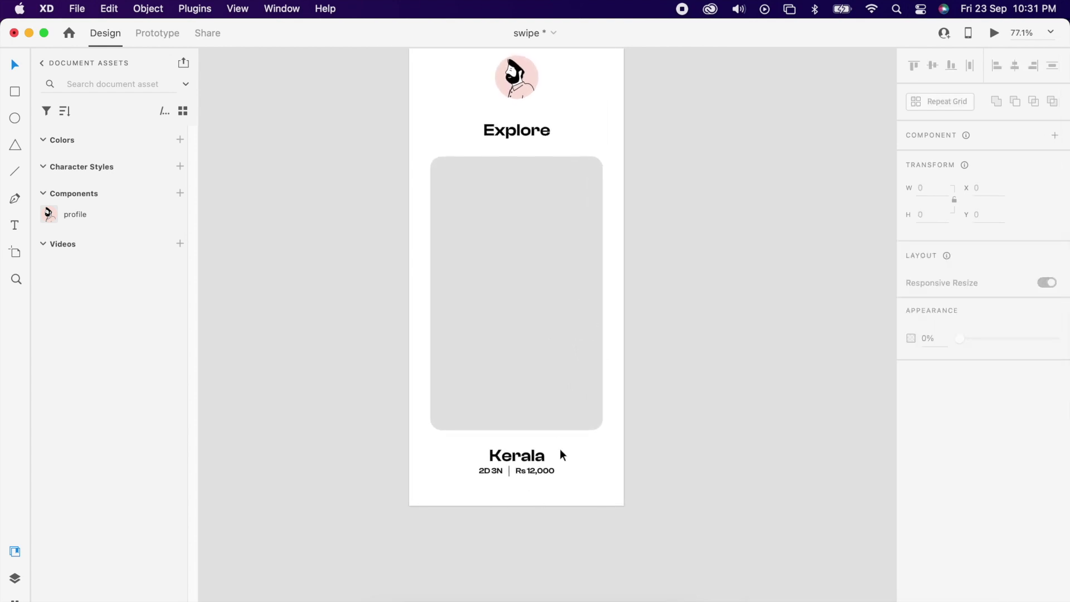
pyautogui.hscroll(2, 566, 479)
pyautogui.click(522, 377)
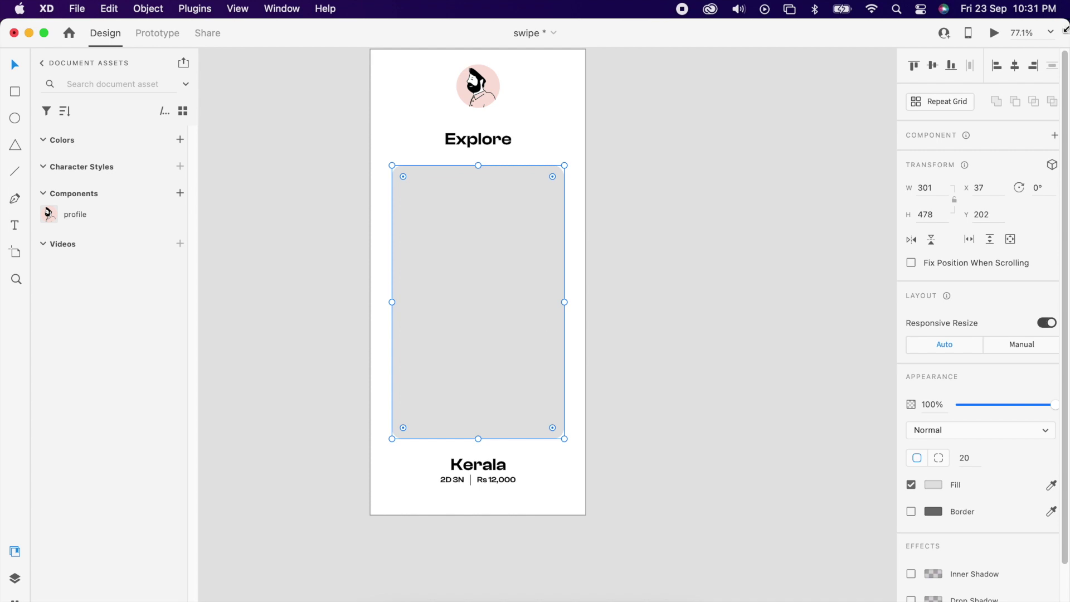
# Step: Move the grey card onto the pasteboard and extend it into a four-card, 1271-wide repeat grid
pyautogui.moveTo(522, 258); pyautogui.dragTo(767, 243)
pyautogui.scroll(-4, 767, 243)
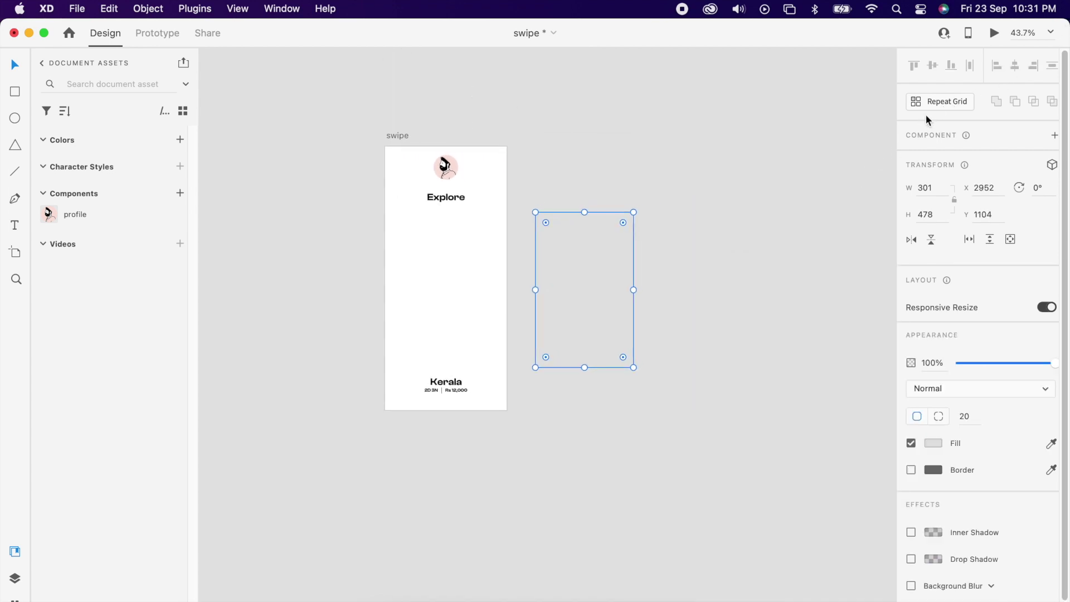
pyautogui.click(931, 102)
pyautogui.hscroll(3, 567, 298)
pyautogui.moveTo(555, 300); pyautogui.dragTo(871, 335)
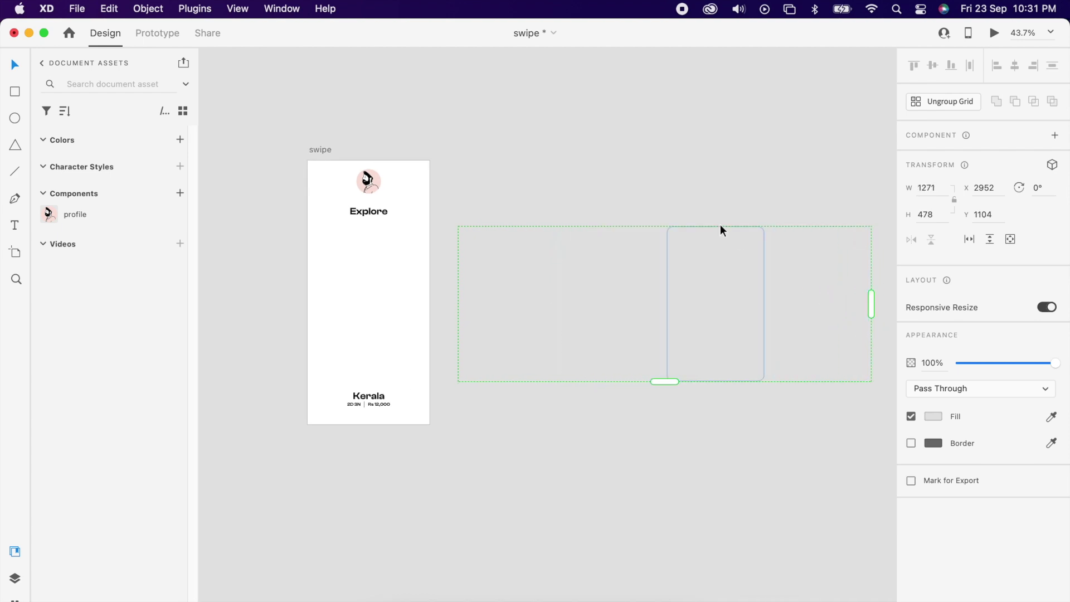
pyautogui.press('super+Tab')
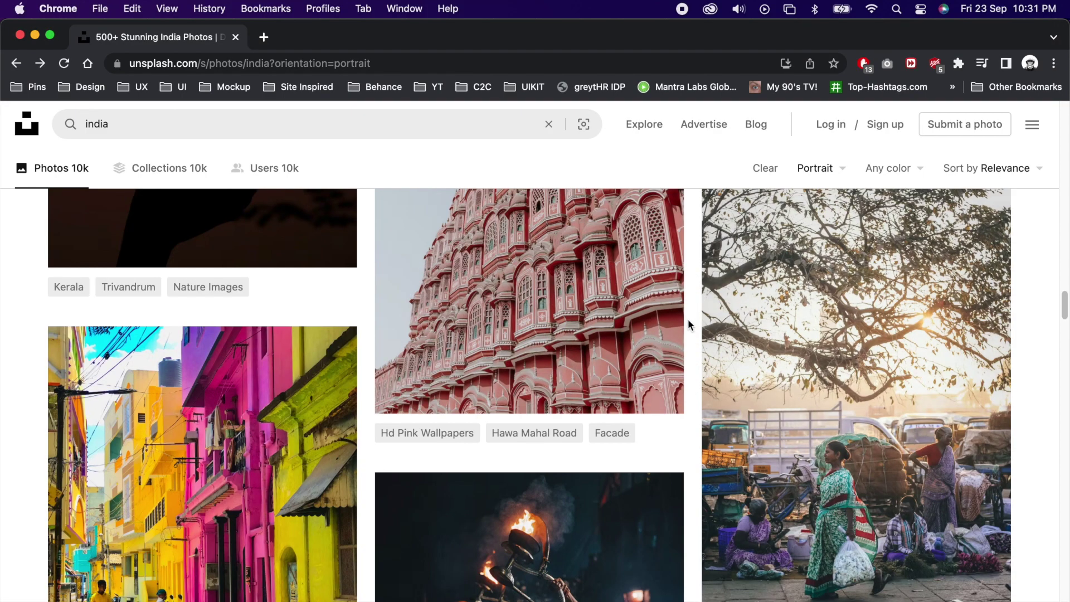
# Step: Check the Portrait filter on Unsplash 'india' results, then carry 1.jpg–4.jpg from the Img folder into XD
pyautogui.scroll(-10, 771, 231)
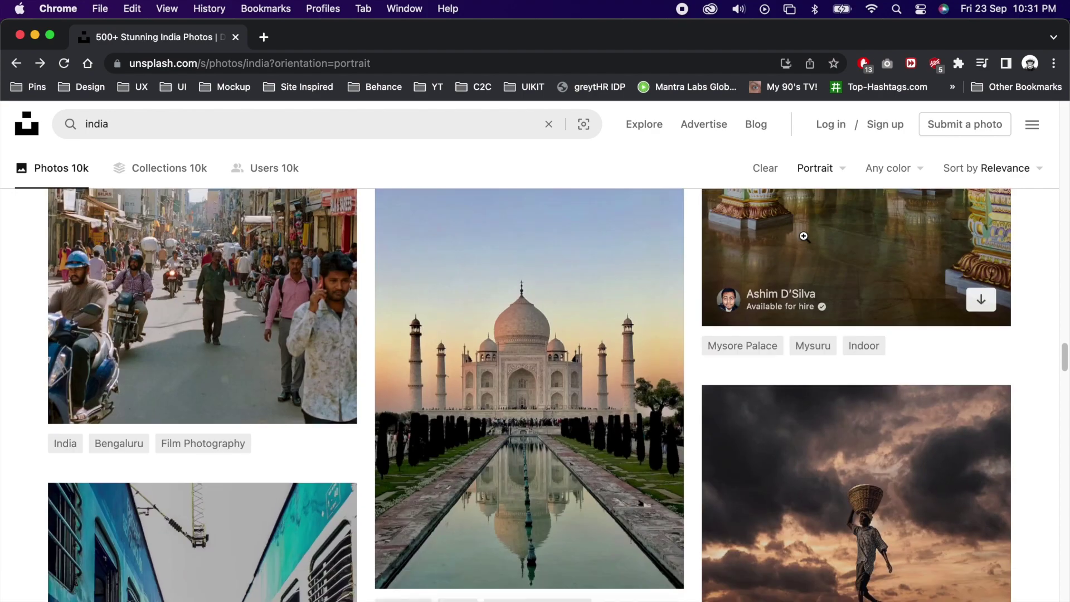
pyautogui.click(814, 168)
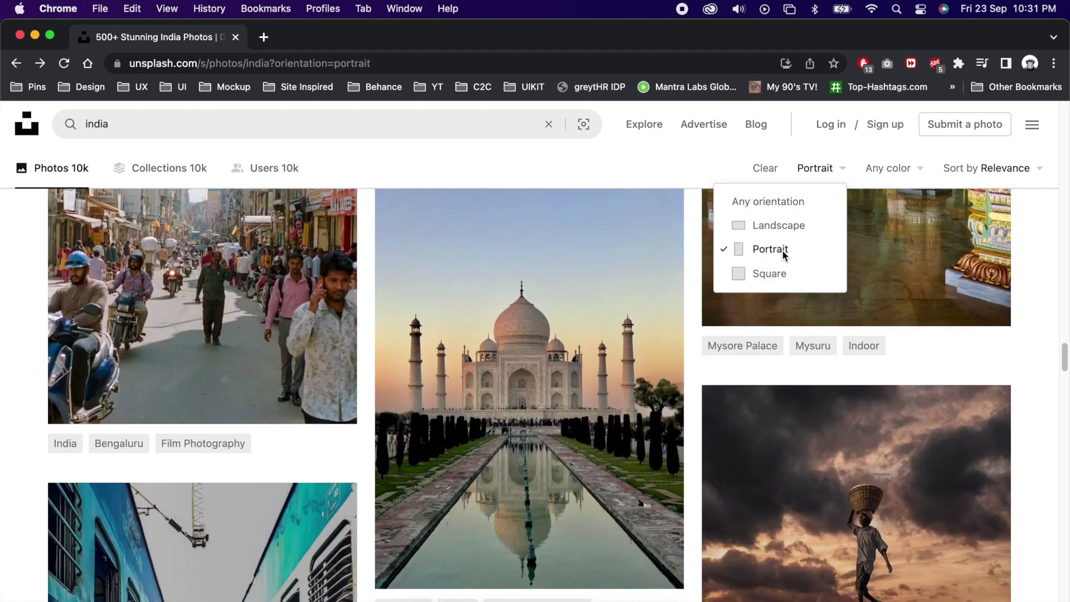
pyautogui.press('super+Tab')
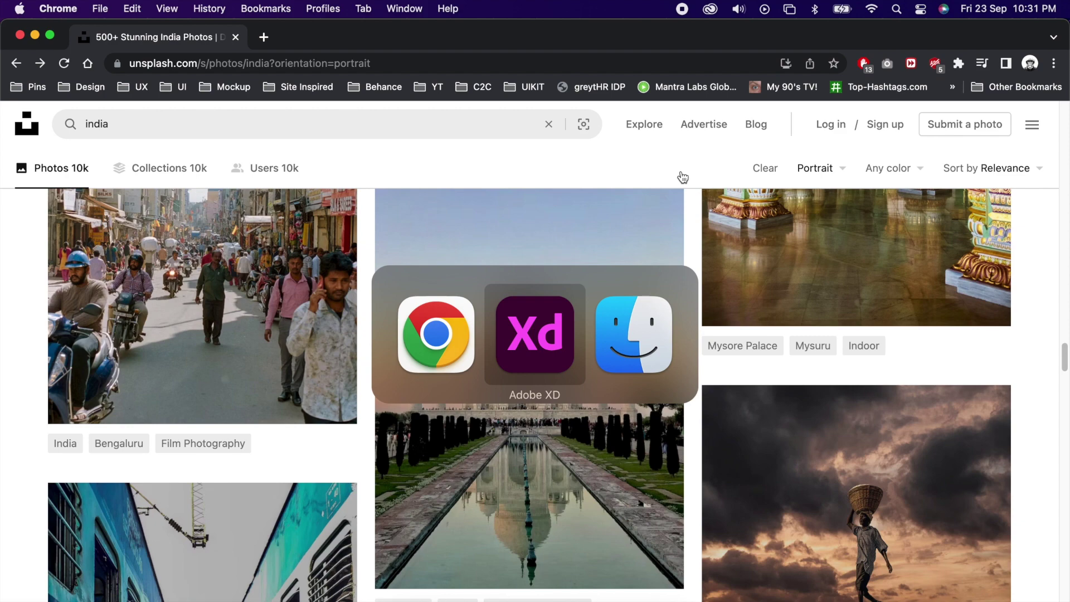
pyautogui.press('super+Tab')
pyautogui.moveTo(495, 158); pyautogui.dragTo(537, 258)
pyautogui.press('super+Tab')
pyautogui.press('super+Tab')
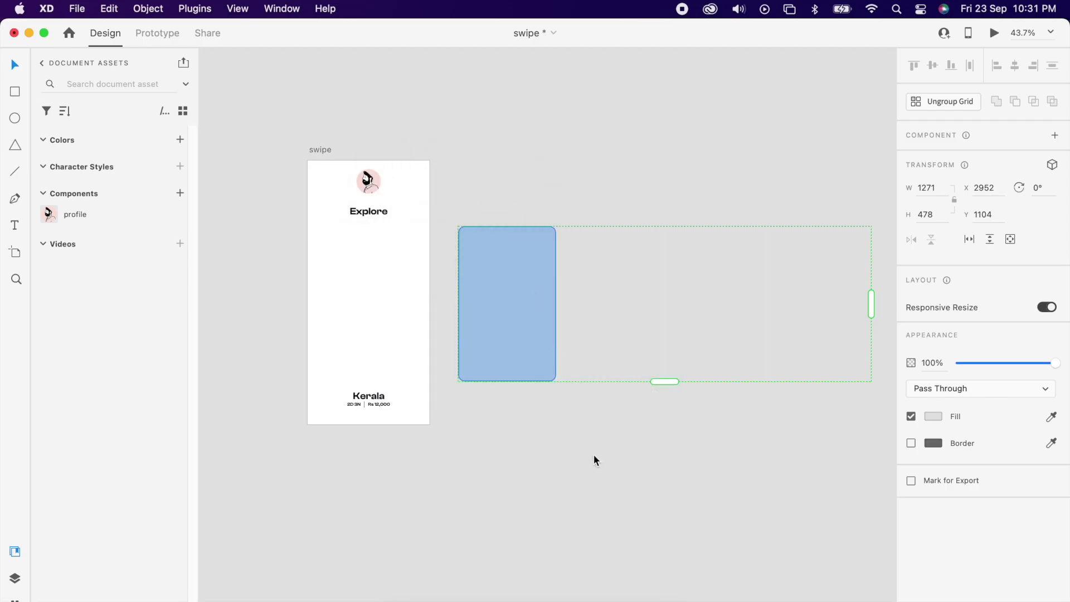
# Step: Ungroup the photo grid into separate Taj Mahal, face, Hawa Mahal and palace images
pyautogui.click(630, 312)
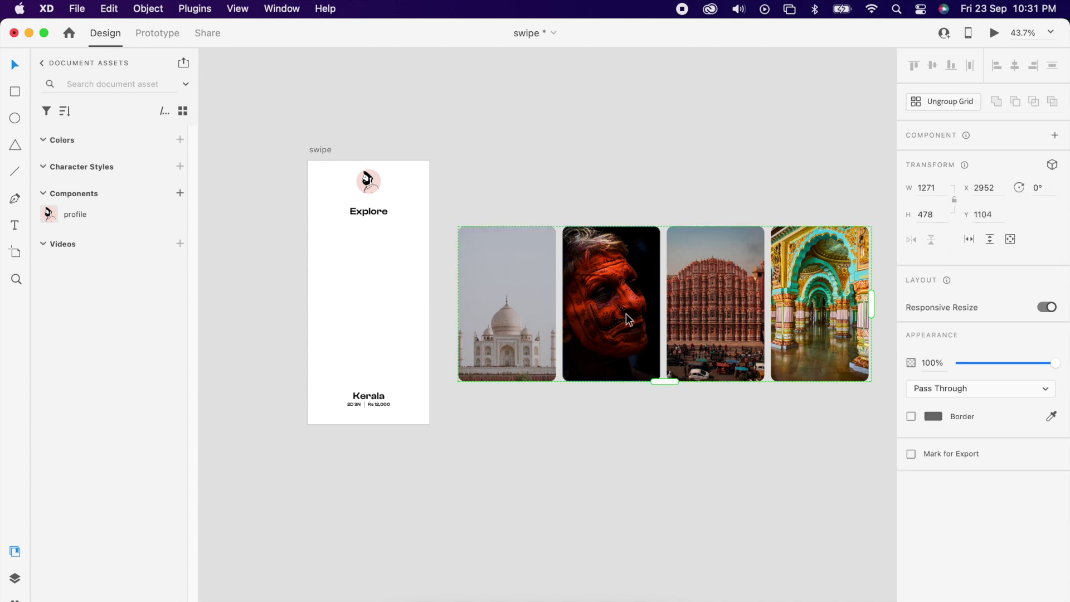
pyautogui.click(969, 102)
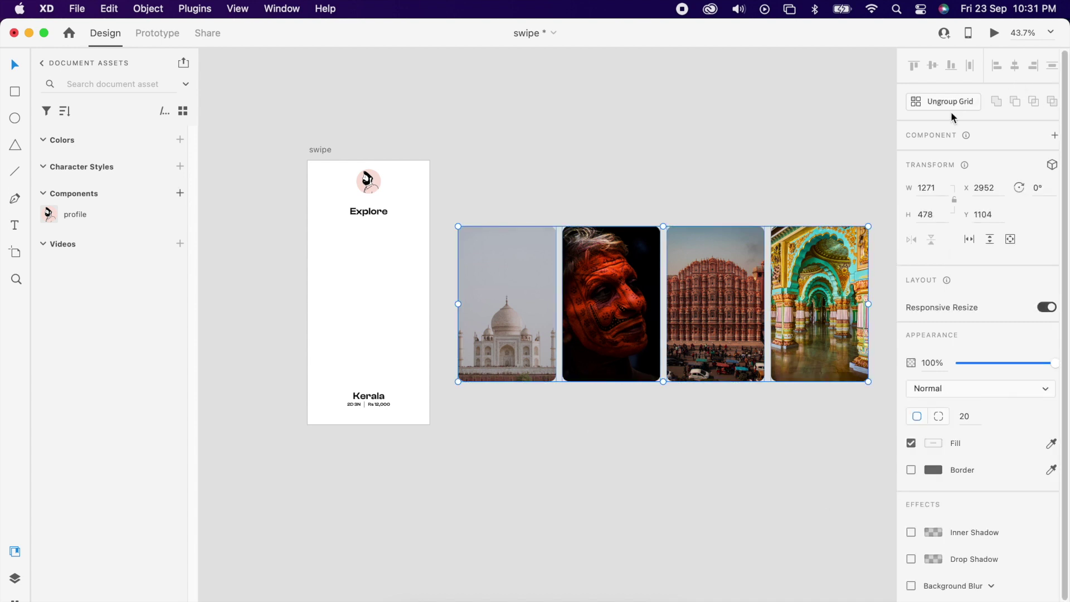
pyautogui.click(747, 144)
pyautogui.scroll(-1, 717, 112)
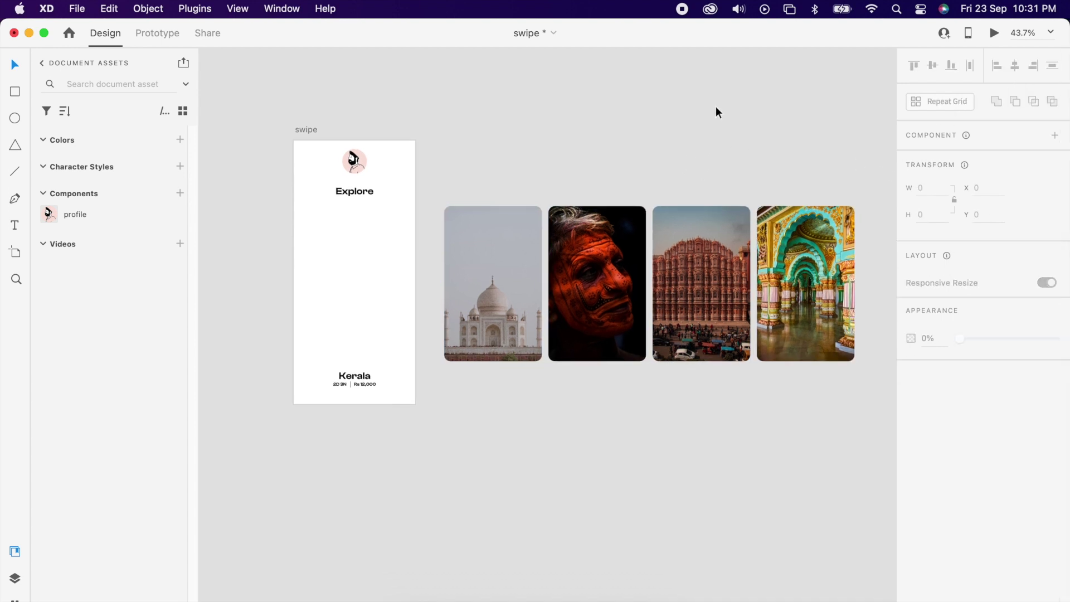
pyautogui.click(358, 380)
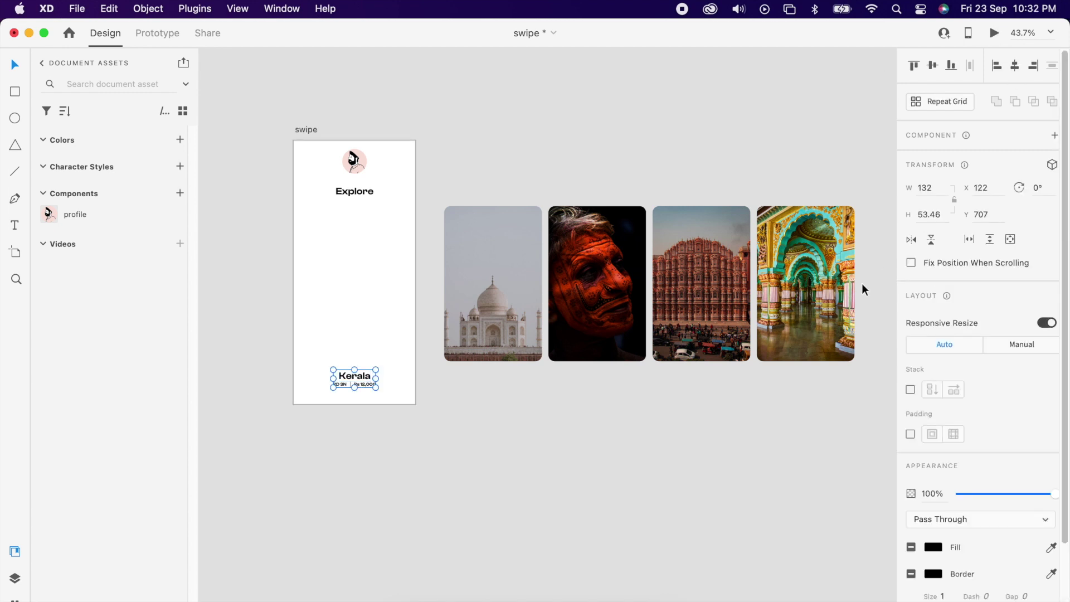
pyautogui.click(603, 318)
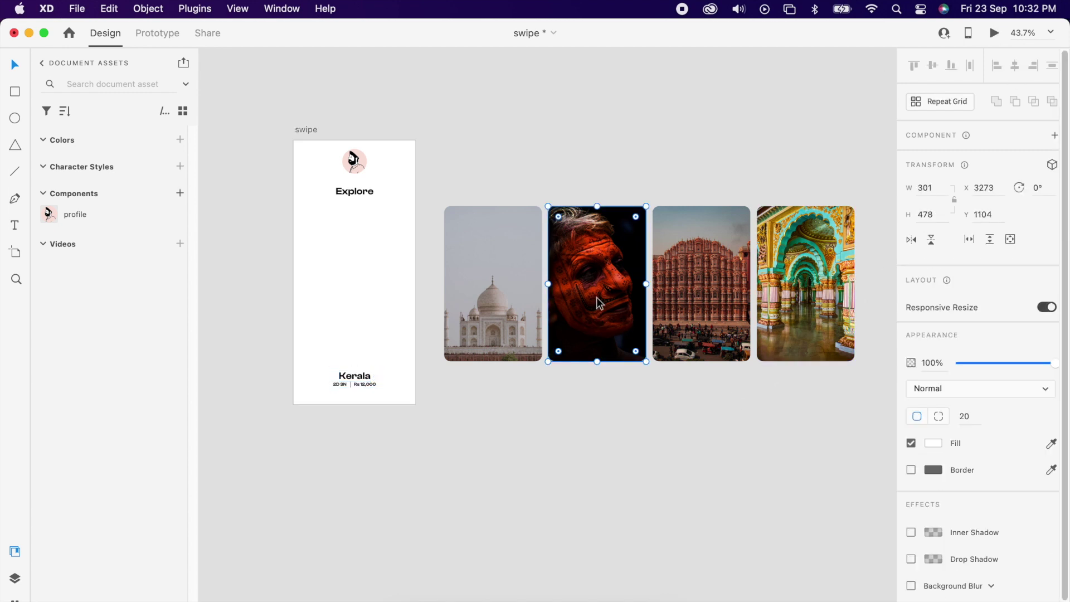
# Step: Pile the Taj Mahal, Hawa Mahal and palace photos behind the face photo
pyautogui.moveTo(599, 302); pyautogui.dragTo(589, 102)
pyautogui.scroll(5, 553, 314)
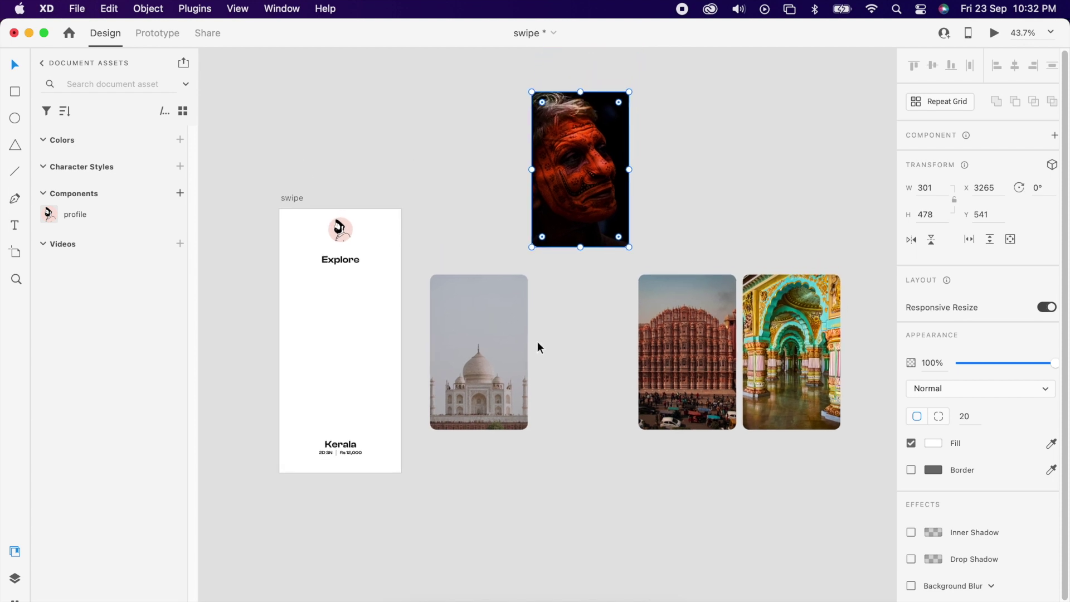
pyautogui.moveTo(511, 379); pyautogui.dragTo(567, 228)
pyautogui.moveTo(687, 425); pyautogui.dragTo(594, 200)
pyautogui.press('super+shift+bracketleft')
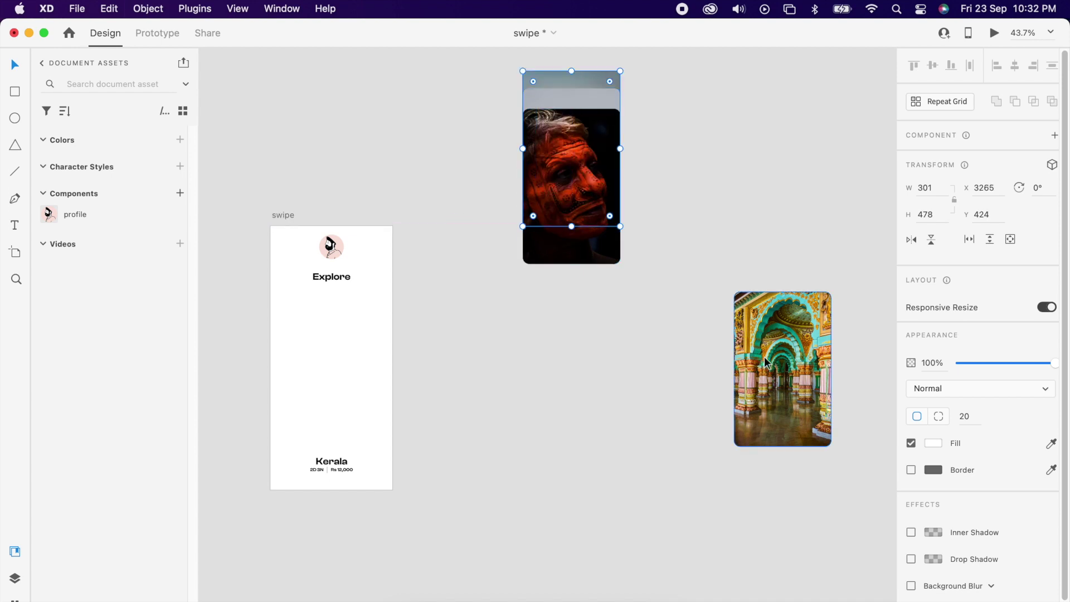
pyautogui.moveTo(782, 369); pyautogui.dragTo(552, 126)
pyautogui.press('super+shift+bracketleft')
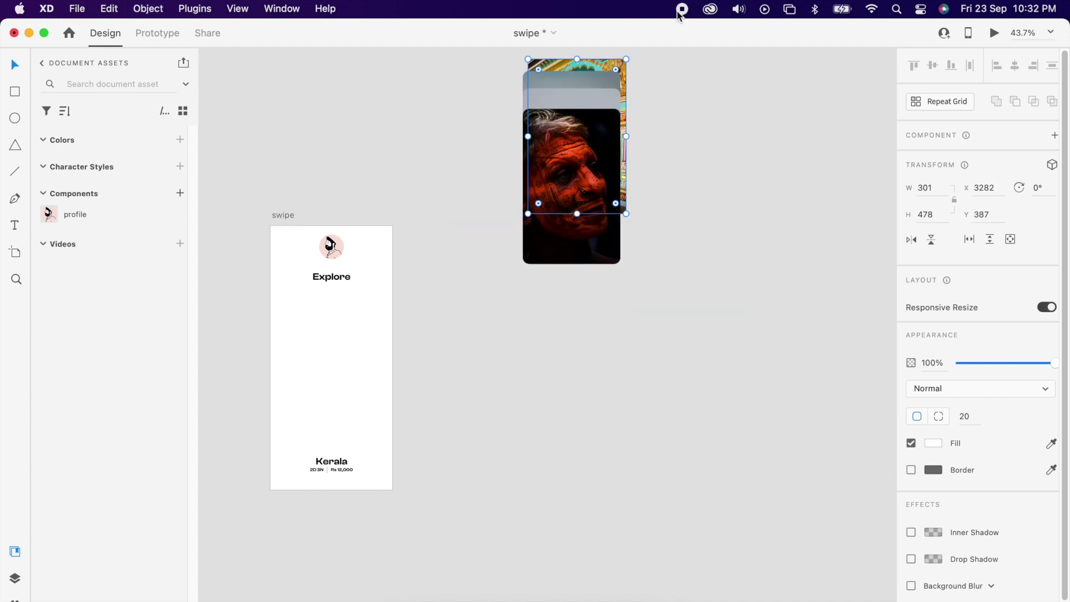
# Step: Offset the rear cards upward and narrow them to 282 and 261 wide, centred on the stack
pyautogui.scroll(3, 555, 126)
pyautogui.scroll(5, 550, 119)
pyautogui.moveTo(579, 137); pyautogui.dragTo(586, 196)
pyautogui.moveTo(604, 160); pyautogui.dragTo(597, 182)
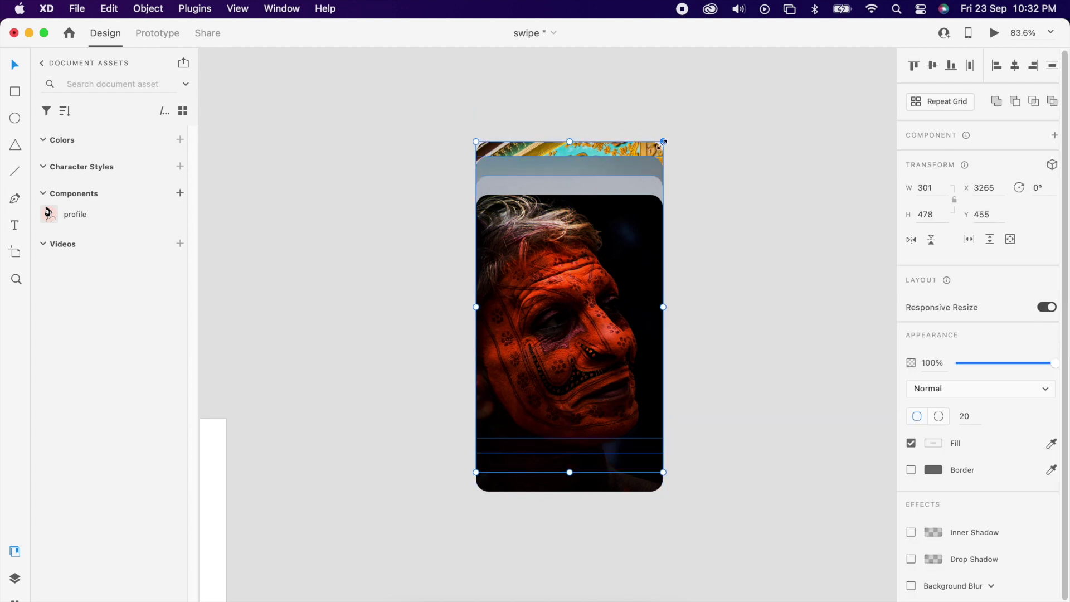
pyautogui.scroll(5, 662, 143)
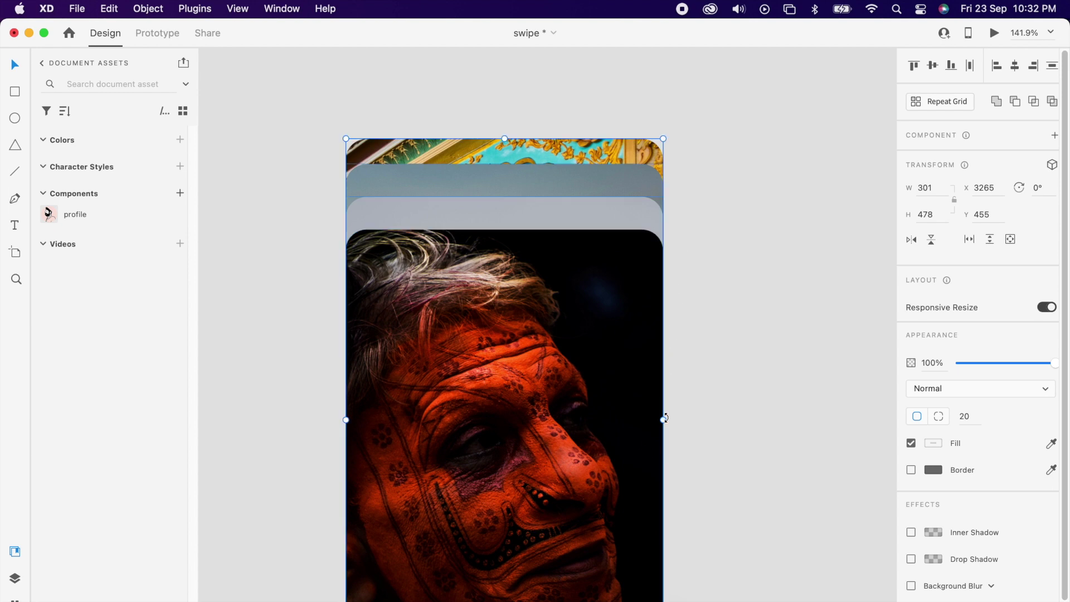
pyautogui.moveTo(663, 419); pyautogui.dragTo(643, 419)
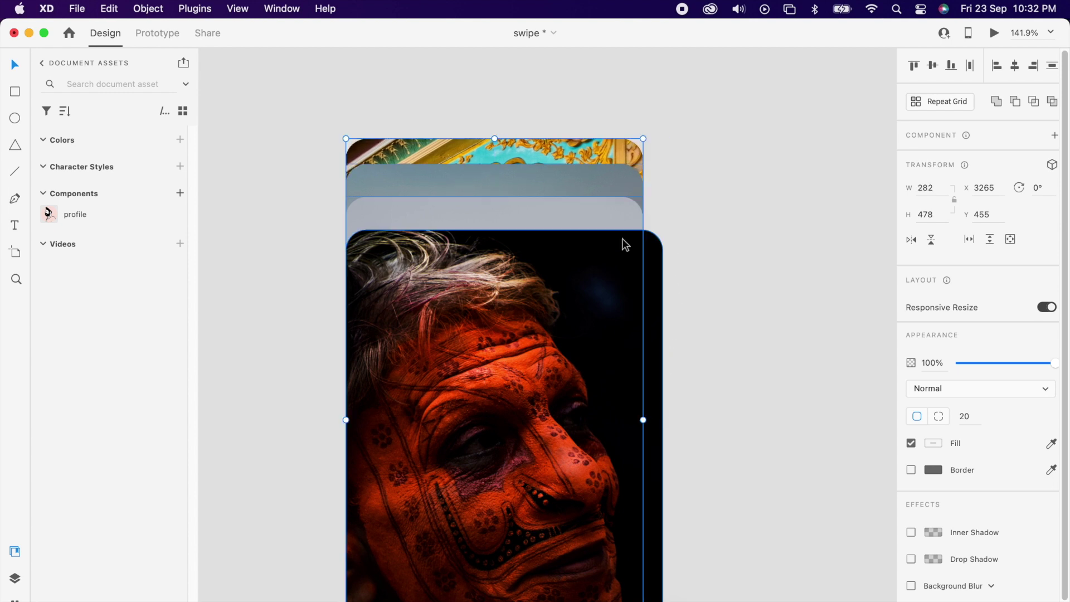
pyautogui.moveTo(614, 218); pyautogui.dragTo(624, 220)
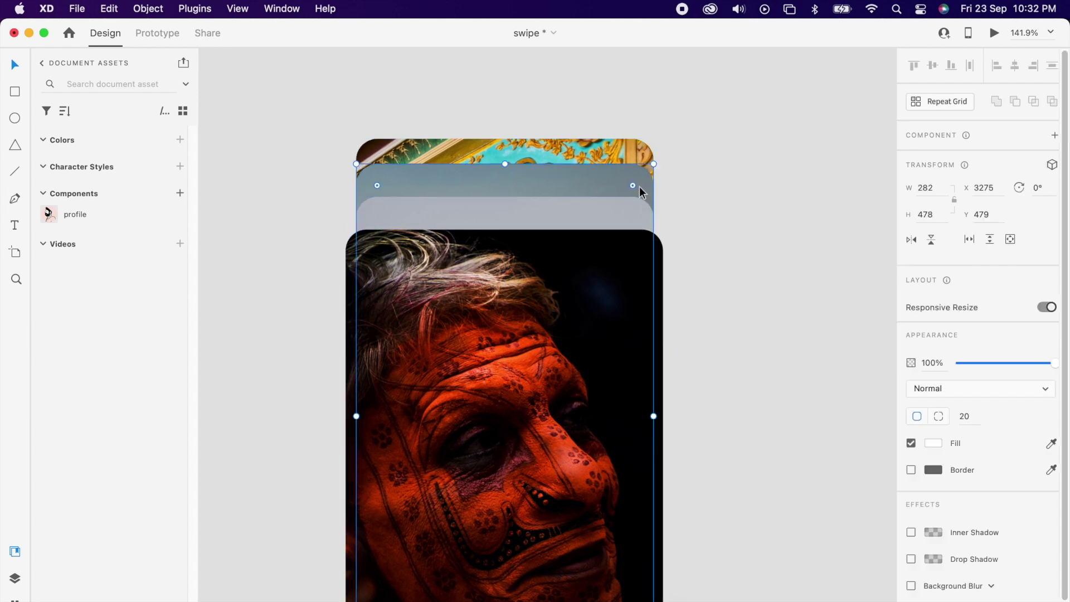
pyautogui.moveTo(651, 405); pyautogui.dragTo(631, 405)
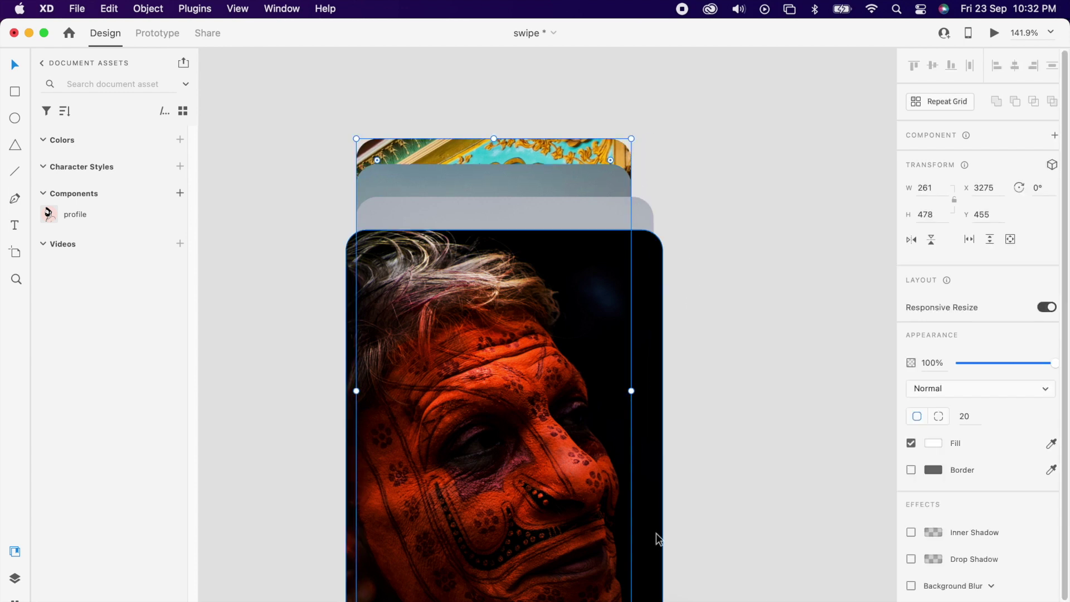
pyautogui.press('Escape')
pyautogui.press('super+0')
# Step: Move the face photo aside to check the cards stacked beneath, then put it back
pyautogui.scroll(3, 460, 416)
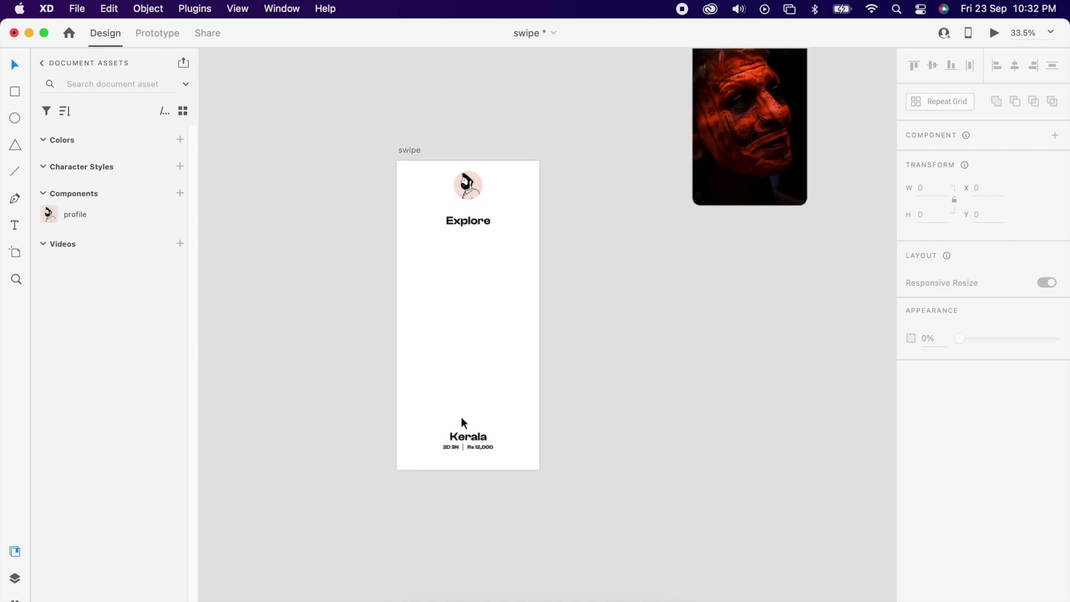
pyautogui.scroll(5, 669, 279)
pyautogui.hscroll(3, 668, 278)
pyautogui.click(710, 256)
pyautogui.moveTo(711, 257); pyautogui.dragTo(694, 207)
pyautogui.click(612, 445)
pyautogui.scroll(-5, 612, 445)
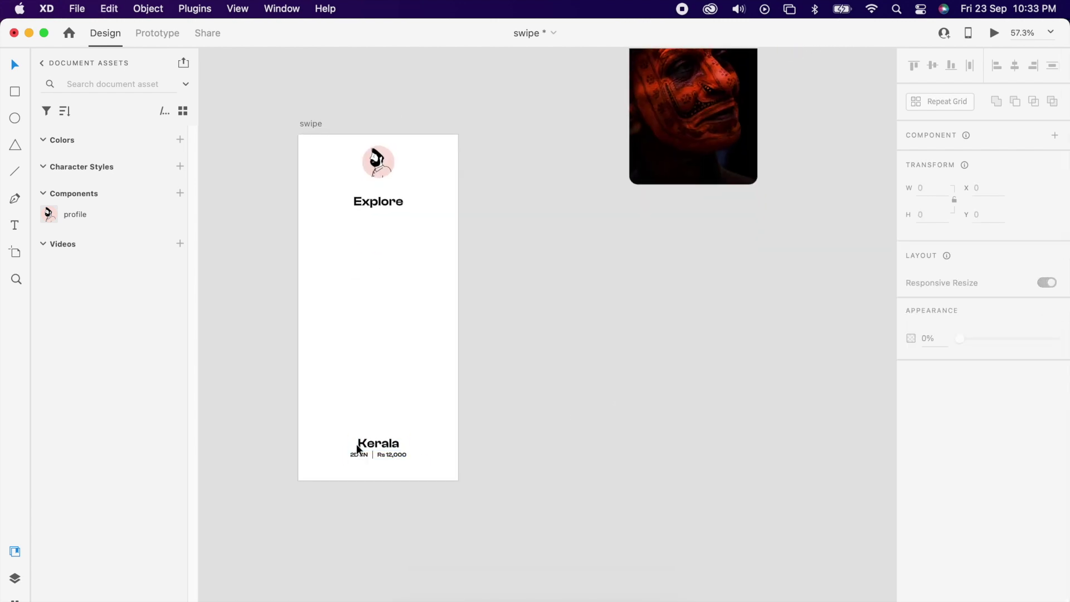
# Step: Duplicate the Kerala caption card just above and retitle the copy 'Taj mahal'
pyautogui.click(373, 446)
pyautogui.moveTo(373, 444); pyautogui.dragTo(372, 410)
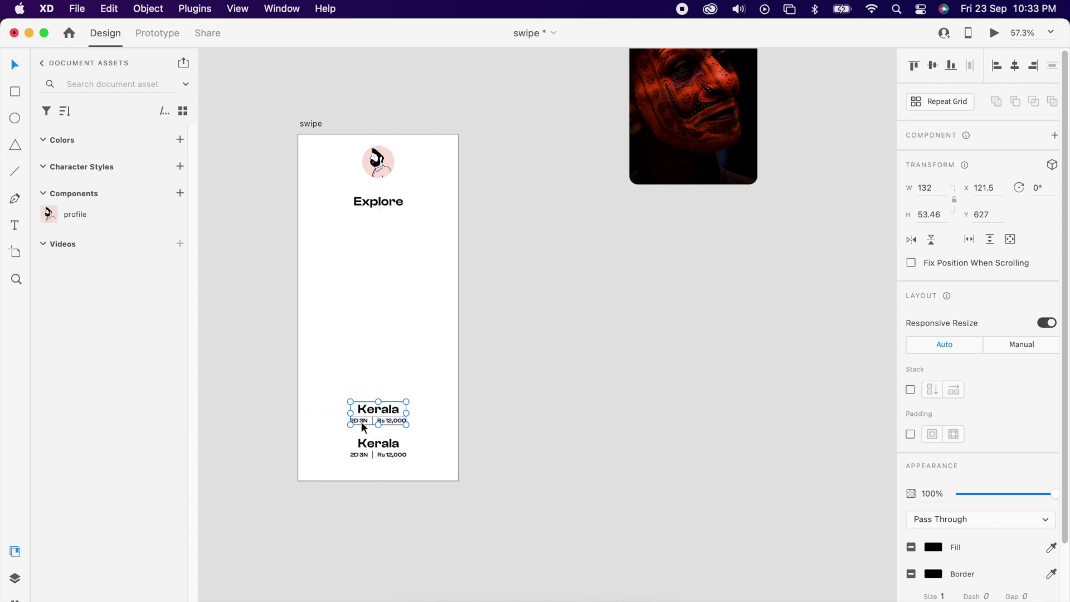
pyautogui.scroll(3, 361, 423)
pyautogui.doubleClick(407, 401)
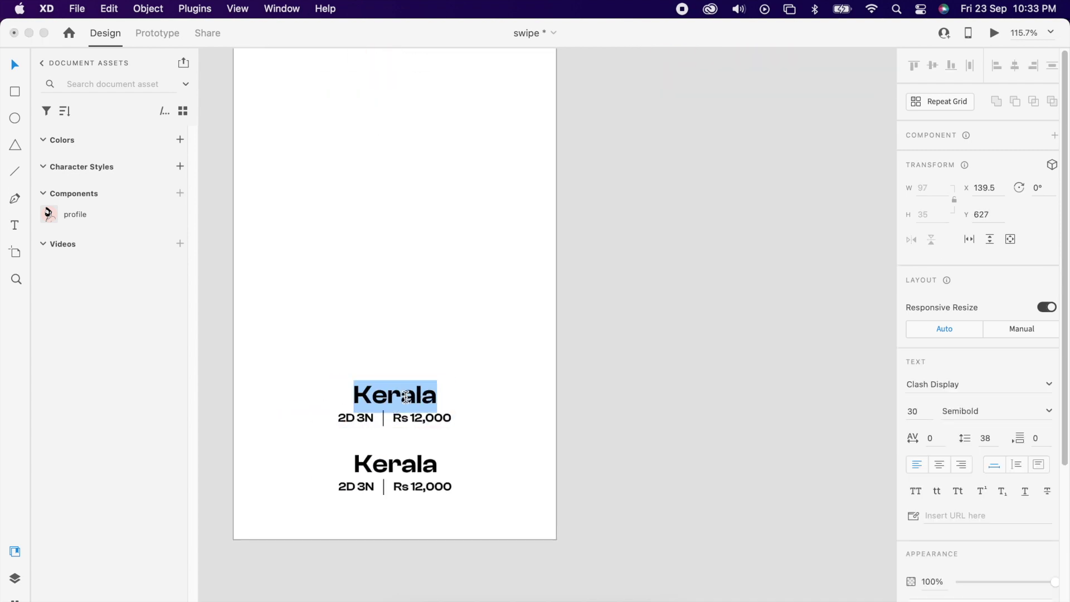
pyautogui.write('Taj mahal')
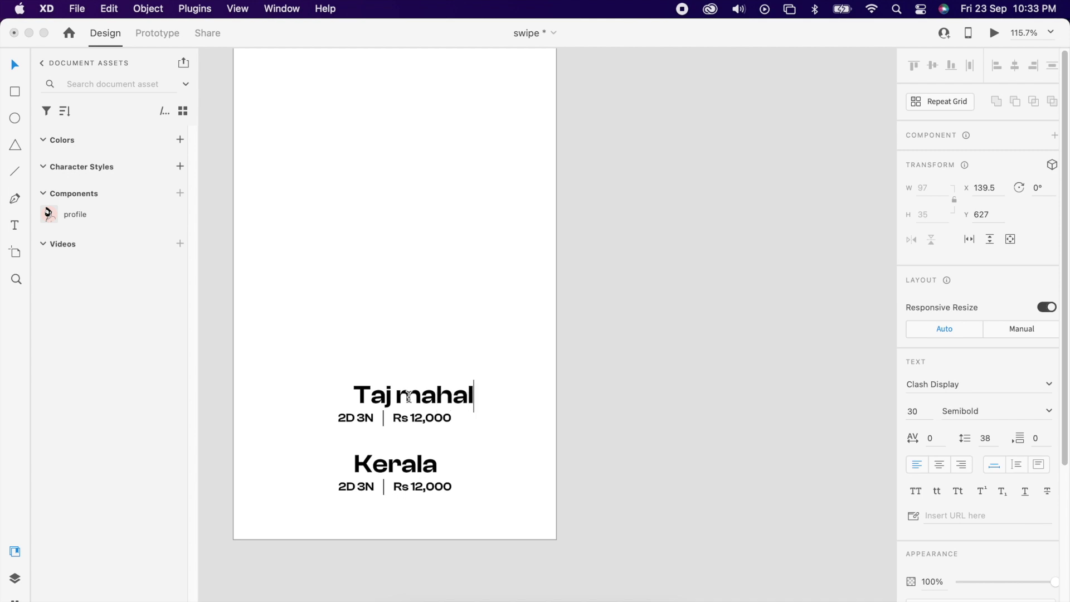
pyautogui.press('Escape')
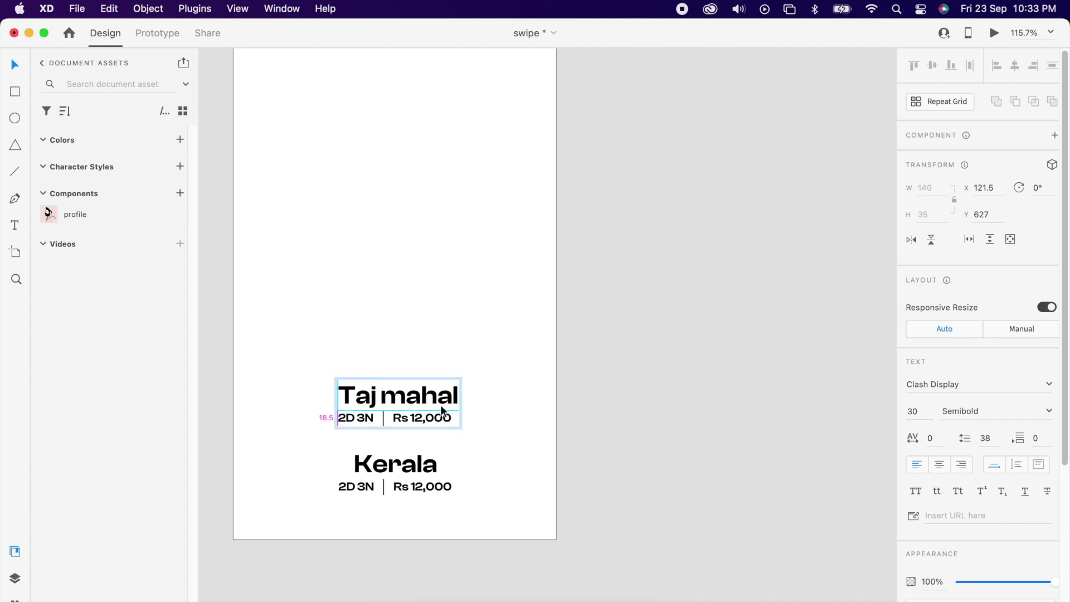
pyautogui.press('Escape')
# Step: Copy the Taj mahal card above it and retitle the copy 'Jaipur'
pyautogui.keyDown('alt'); pyautogui.moveTo(440, 405); pyautogui.dragTo(441, 341); pyautogui.keyUp('alt')
pyautogui.scroll(-5, 603, 260)
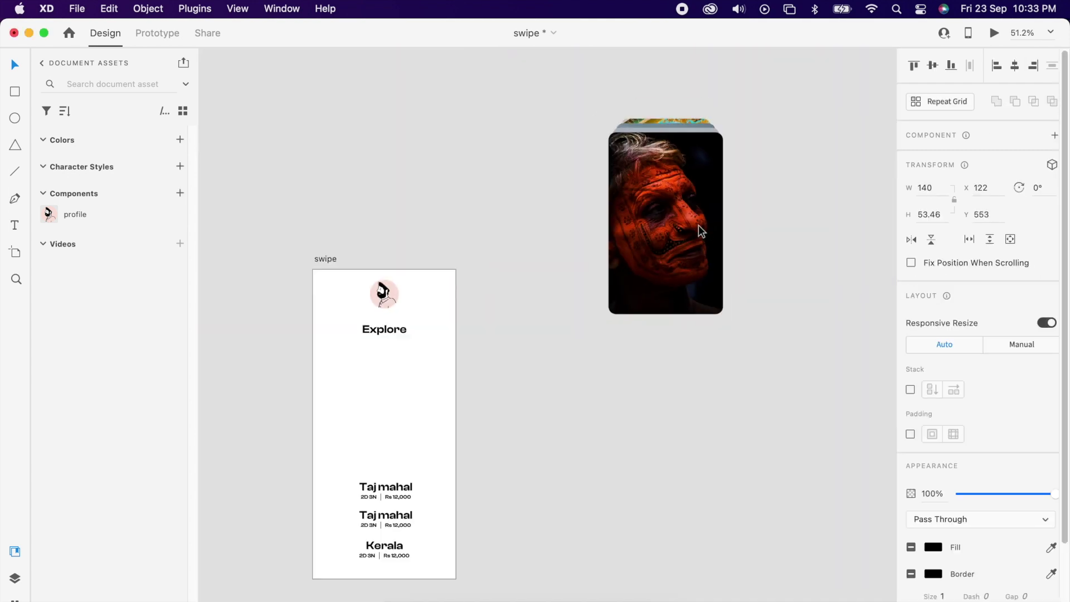
pyautogui.click(688, 121)
pyautogui.scroll(-3, 465, 398)
pyautogui.click(465, 398)
pyautogui.scroll(5, 465, 398)
pyautogui.click(408, 349)
pyautogui.doubleClick(408, 350)
pyautogui.press('super+a')
pyautogui.write('Jai')
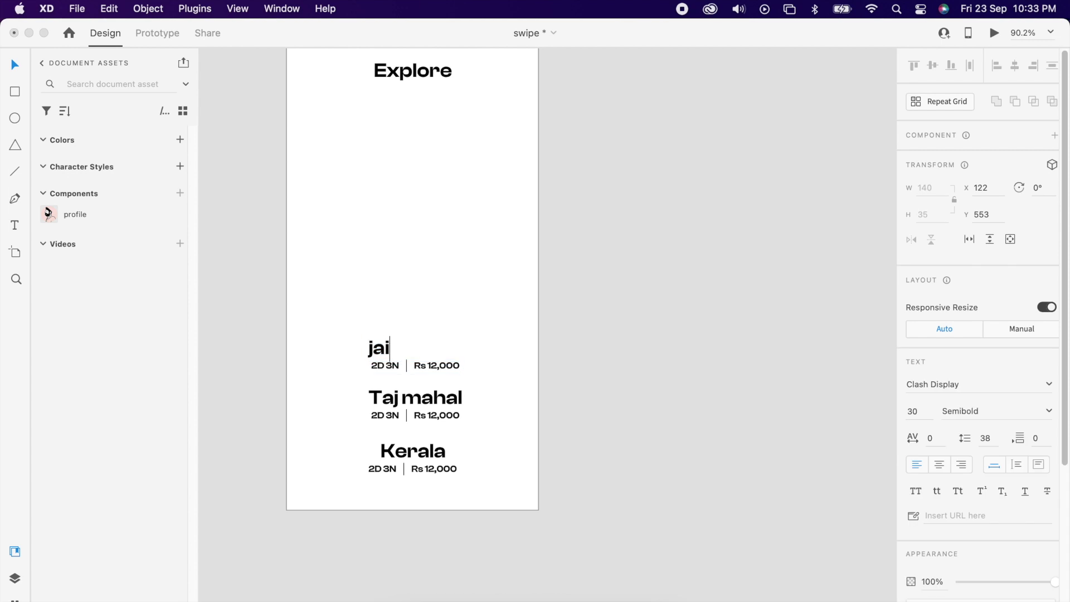
pyautogui.write('pur')
pyautogui.press('Escape')
pyautogui.press('Escape')
# Step: Copy the Jaipur card above it and retitle the copy 'mysore'
pyautogui.keyDown('alt'); pyautogui.moveTo(439, 372); pyautogui.dragTo(439, 322); pyautogui.keyUp('alt')
pyautogui.doubleClick(439, 301)
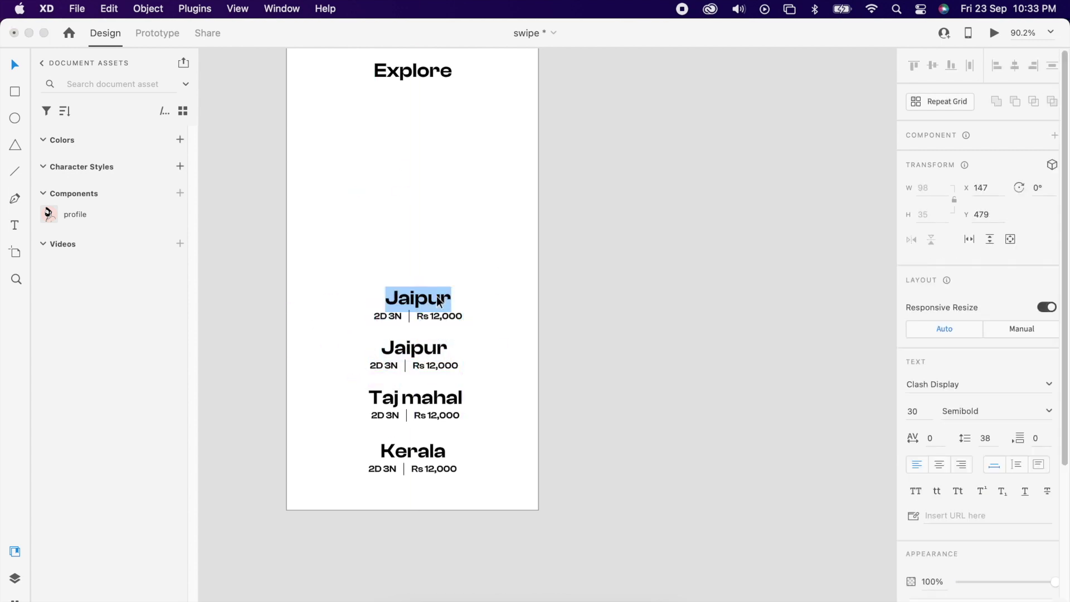
pyautogui.press('BackSpace')
pyautogui.write('mysore')
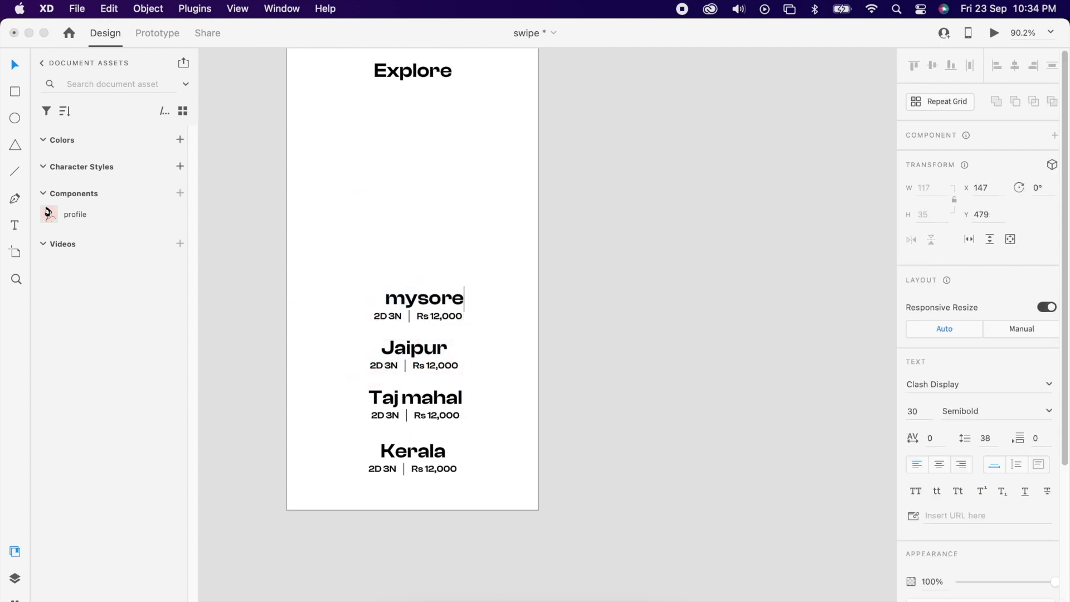
pyautogui.press('Escape')
# Step: Change the Mysore price to Rs 16,400 and the Jaipur price to Rs 9,000
pyautogui.scroll(5, 442, 313)
pyautogui.doubleClick(432, 317)
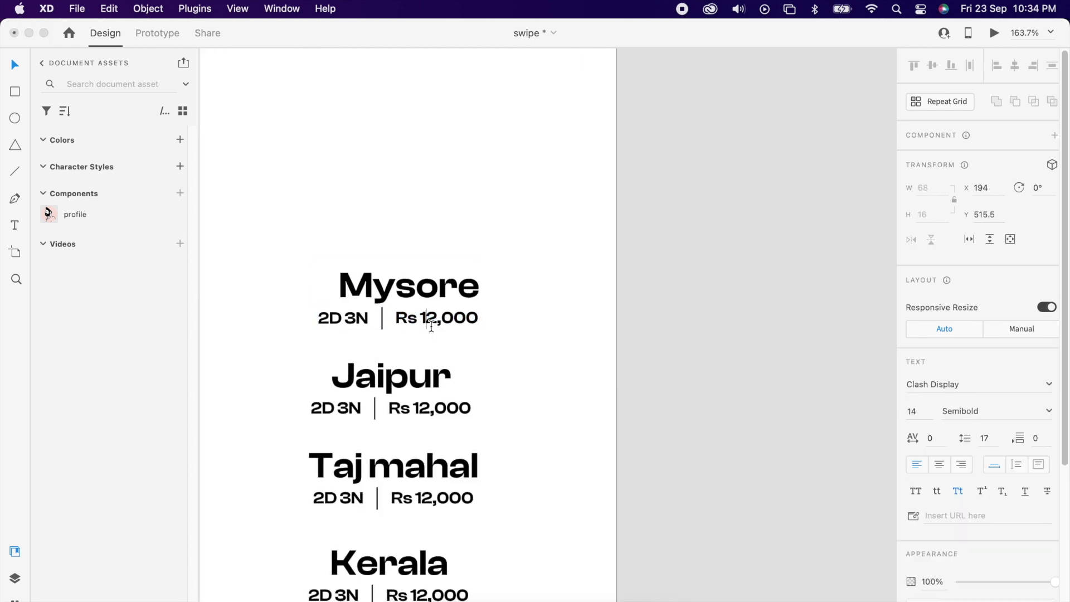
pyautogui.moveTo(427, 318); pyautogui.dragTo(451, 319)
pyautogui.write('16,')
pyautogui.write('4')
pyautogui.click(448, 406)
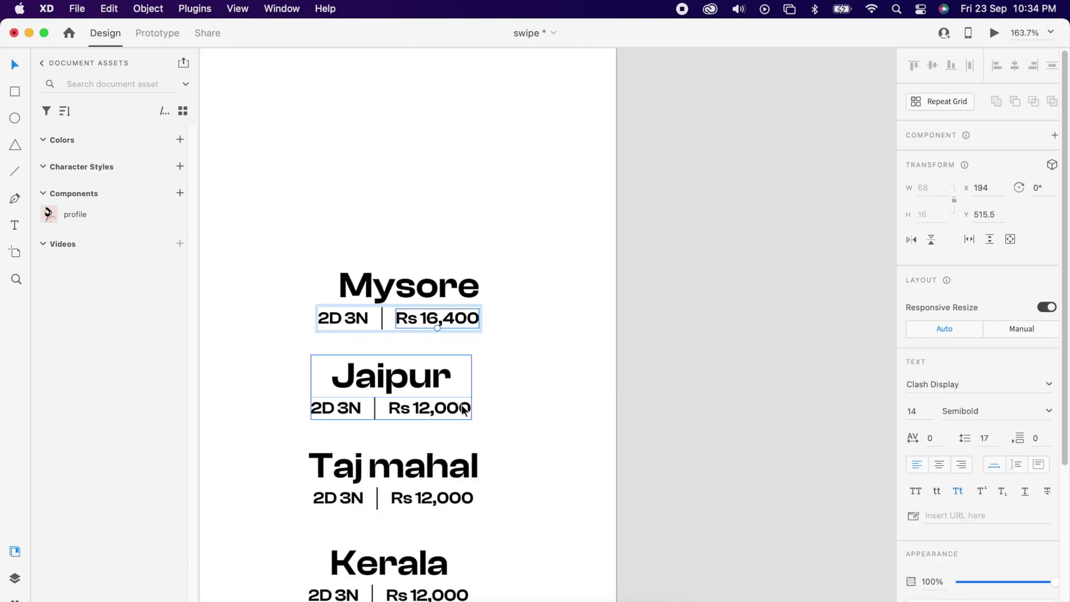
pyautogui.doubleClick(448, 407)
pyautogui.moveTo(411, 407); pyautogui.dragTo(431, 408)
pyautogui.write('9')
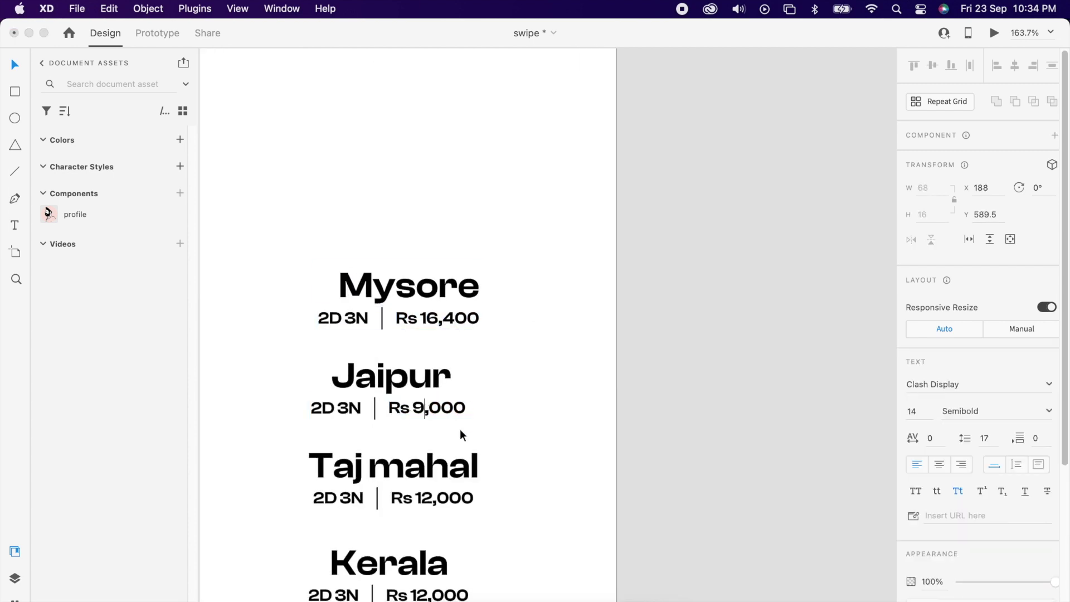
pyautogui.press('Escape')
pyautogui.click(438, 498)
# Step: Set the Taj mahal card to Rs 34,000 and 5D 4N, then start editing Jaipur's duration
pyautogui.doubleClick(414, 498)
pyautogui.write('34')
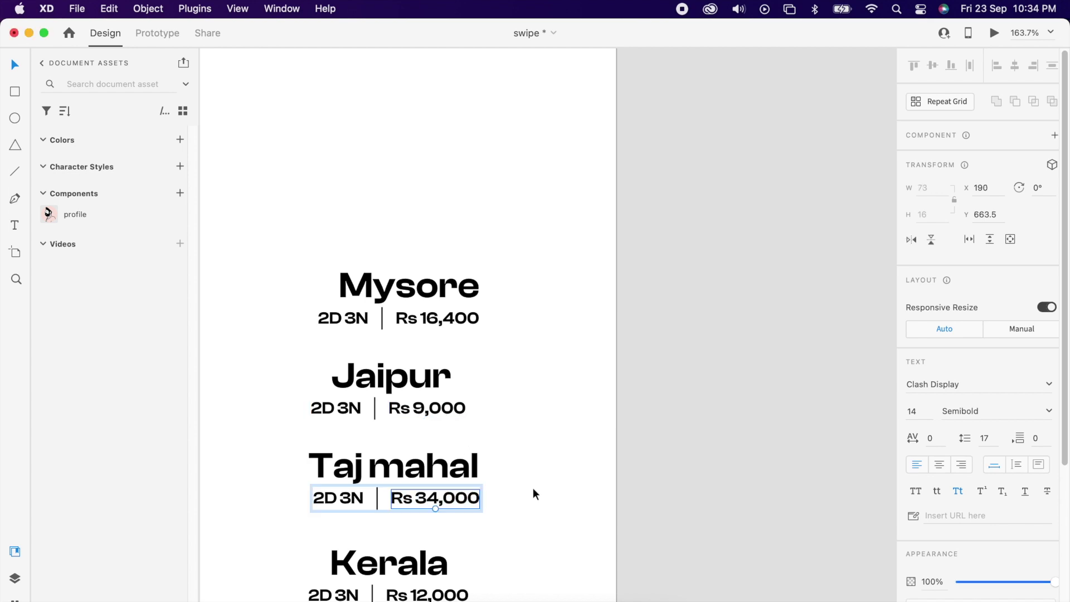
pyautogui.press('Escape')
pyautogui.scroll(-2, 532, 494)
pyautogui.doubleClick(379, 496)
pyautogui.moveTo(357, 495); pyautogui.dragTo(367, 495)
pyautogui.write('5D ')
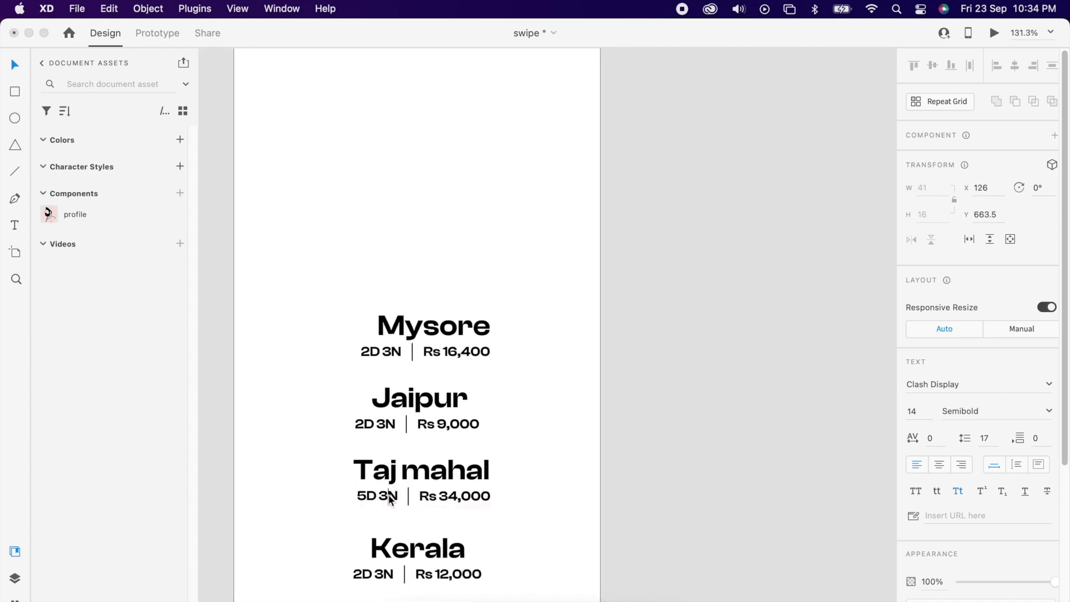
pyautogui.write('4')
pyautogui.press('Escape')
pyautogui.doubleClick(381, 357)
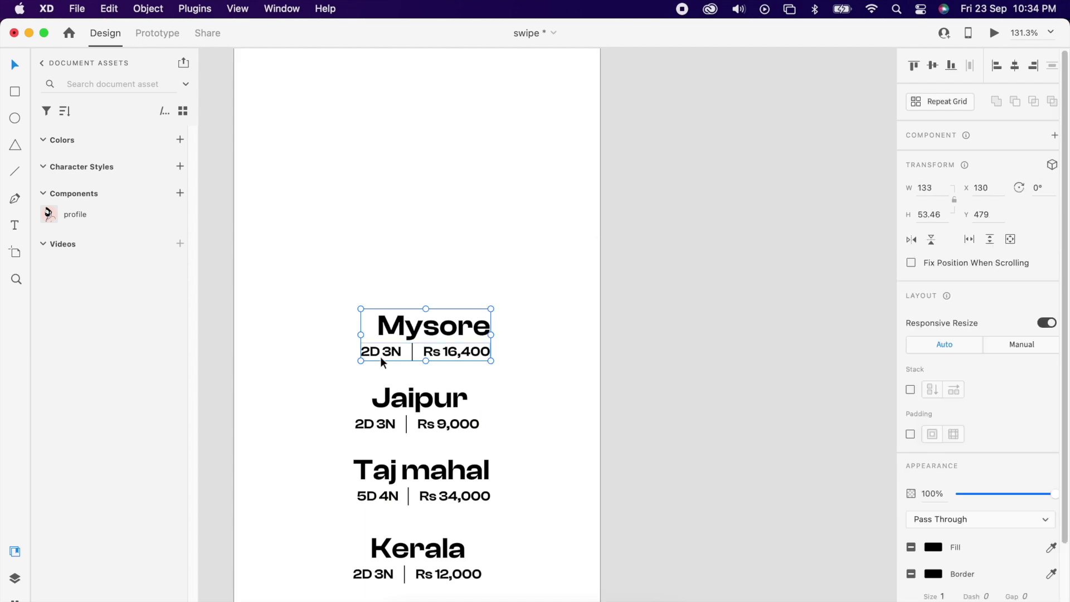
pyautogui.click(383, 422)
pyautogui.doubleClick(382, 421)
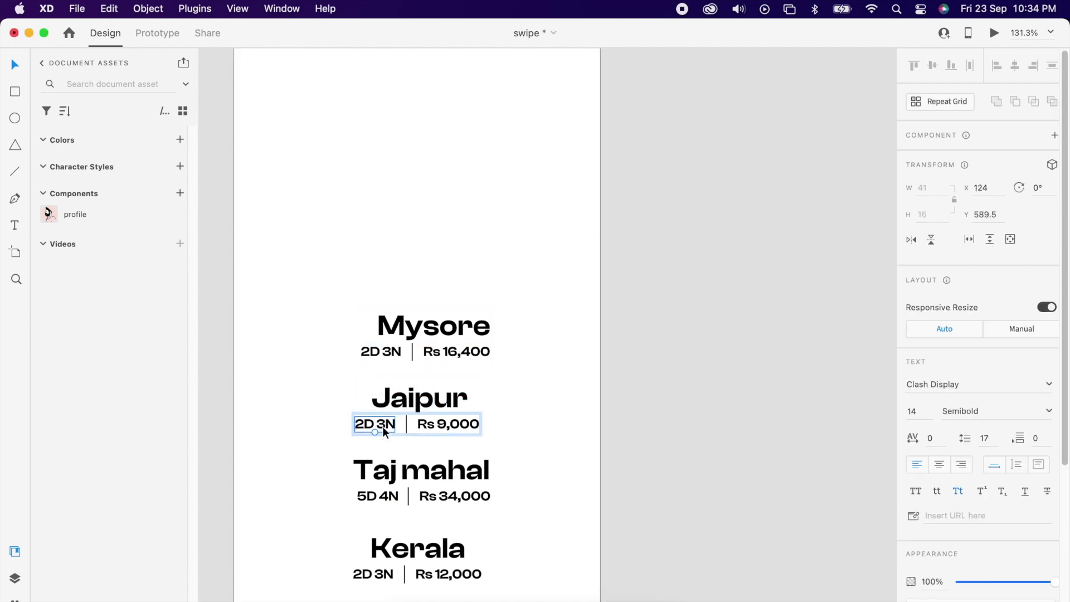
# Step: Center-align the four destination cards and group them
pyautogui.scroll(-3, 570, 449)
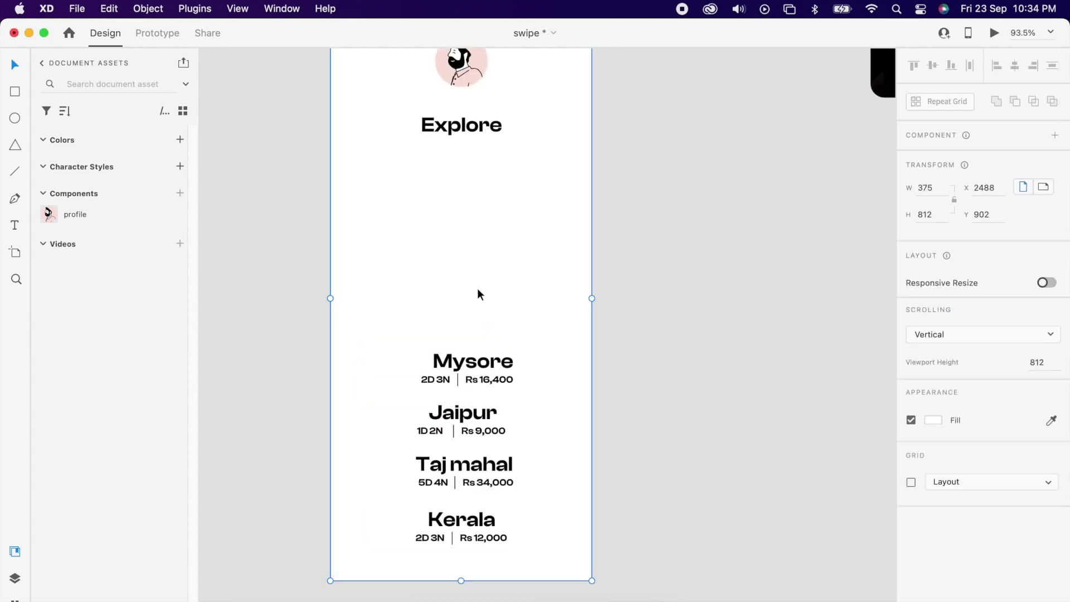
pyautogui.press('Escape')
pyautogui.click(1015, 69)
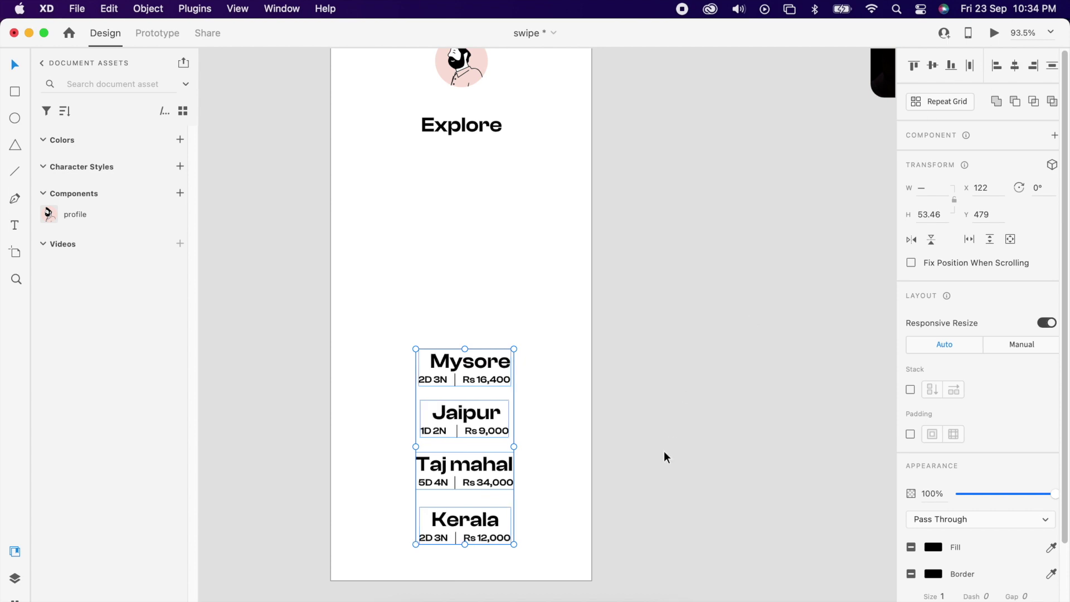
pyautogui.scroll(-2, 501, 419)
pyautogui.scroll(2, 485, 384)
pyautogui.rightClick(467, 344)
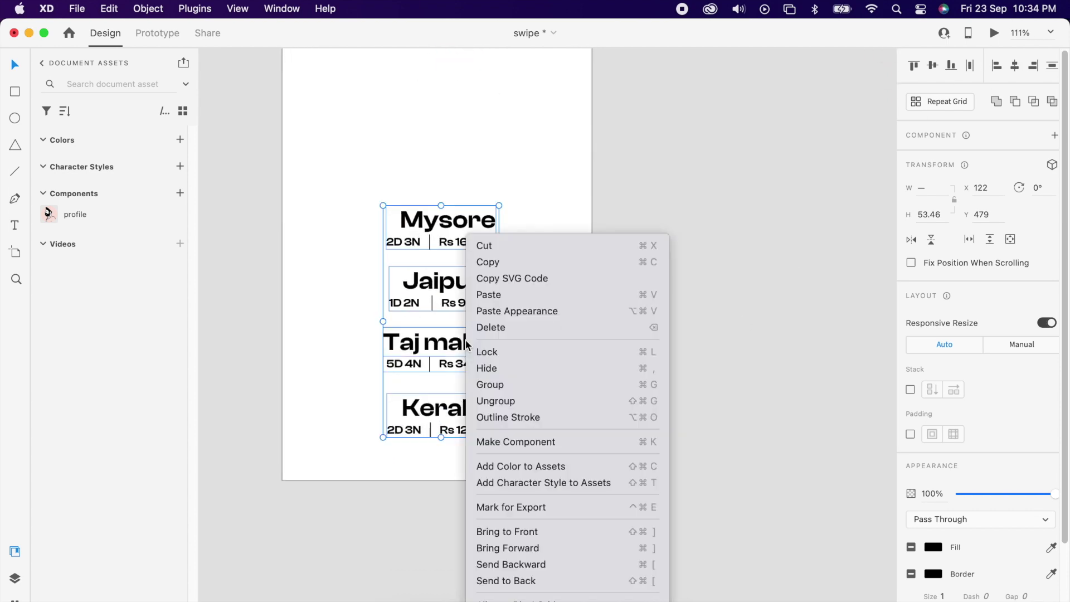
pyautogui.click(490, 386)
pyautogui.click(690, 385)
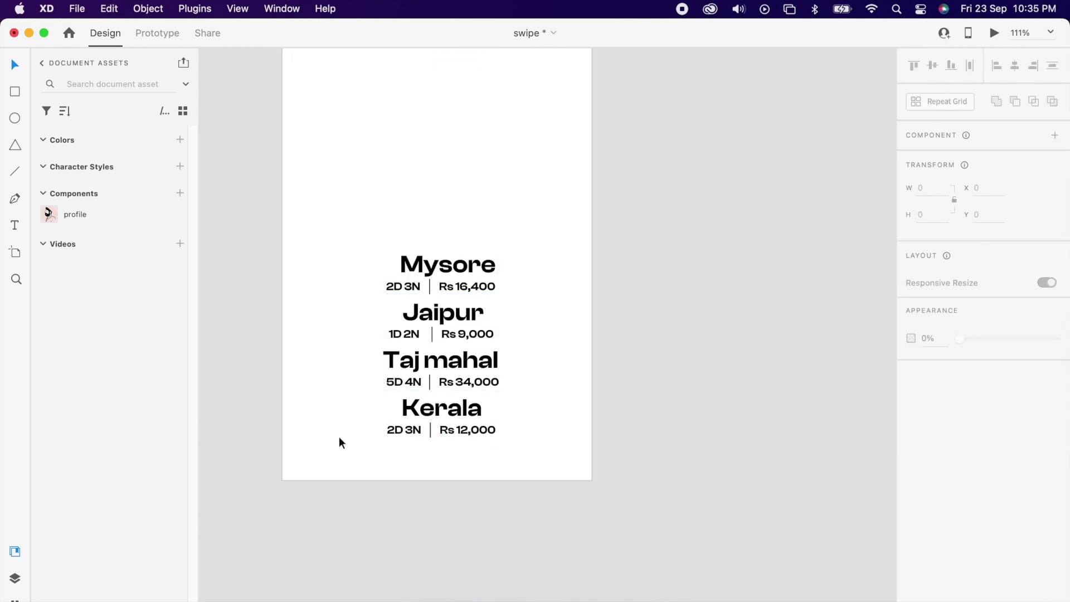
# Step: Draw a full-width rectangle over the Kerala card and use it to mask the card group
pyautogui.scroll(3, 338, 436)
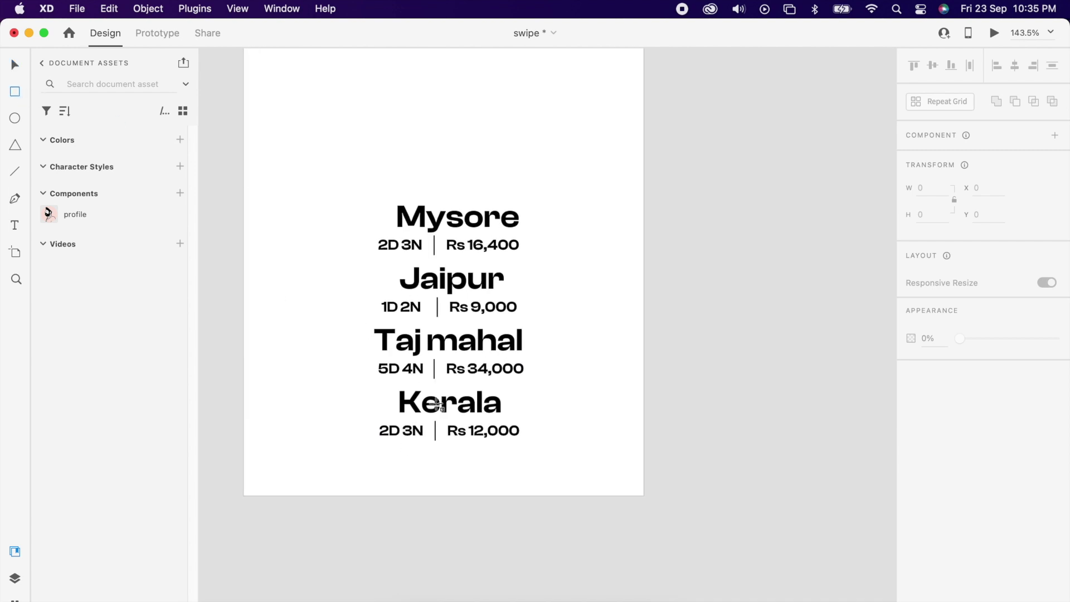
pyautogui.moveTo(363, 384); pyautogui.dragTo(564, 411)
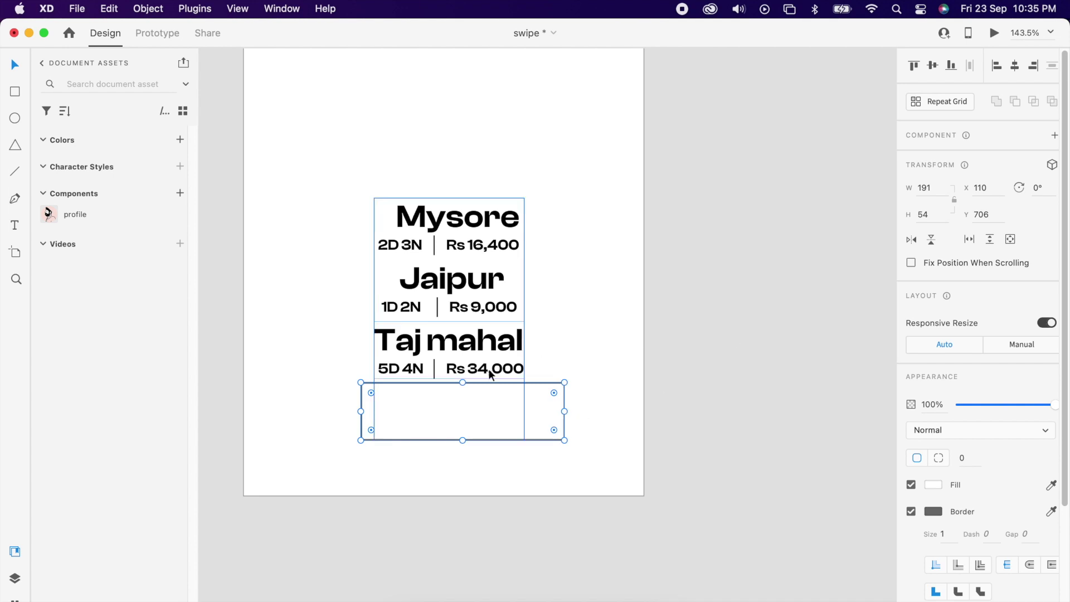
pyautogui.moveTo(361, 410); pyautogui.dragTo(331, 412)
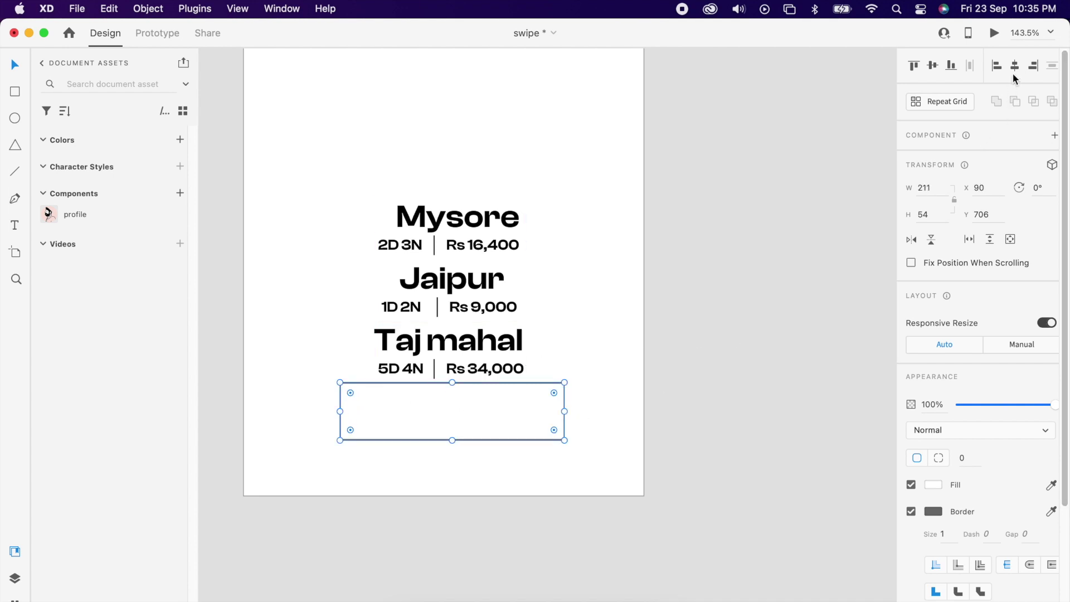
pyautogui.keyDown('shift'); pyautogui.click(458, 346); pyautogui.keyUp('shift')
pyautogui.rightClick(458, 346)
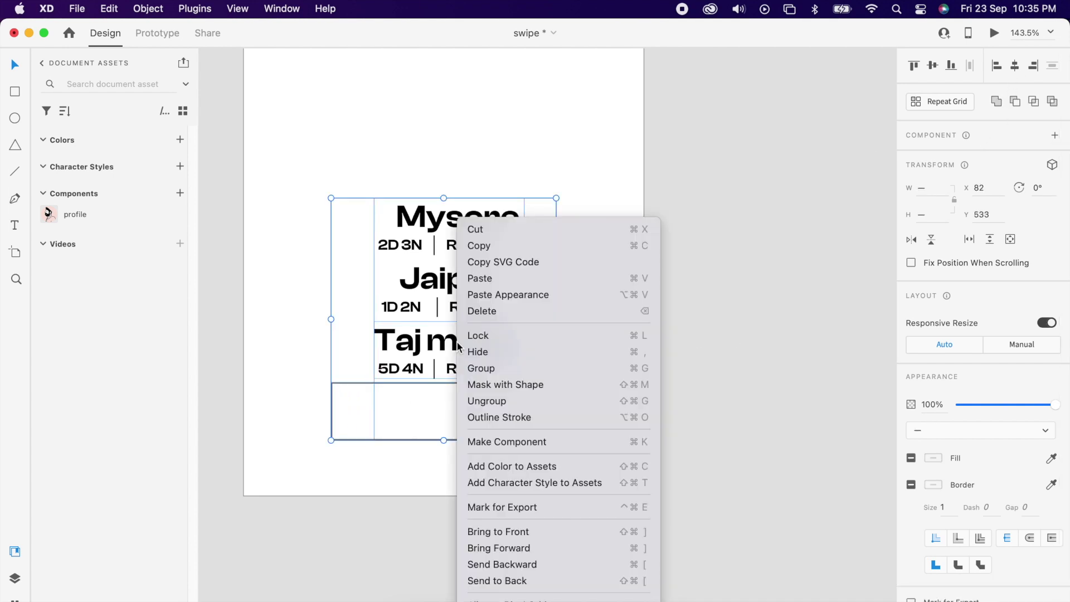
pyautogui.click(500, 384)
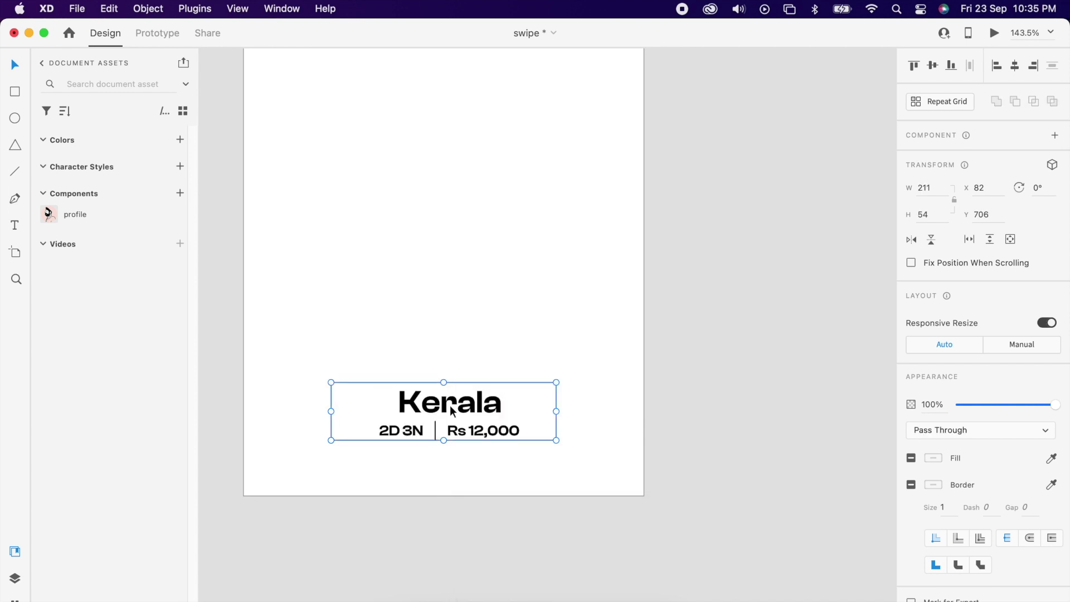
pyautogui.doubleClick(451, 411)
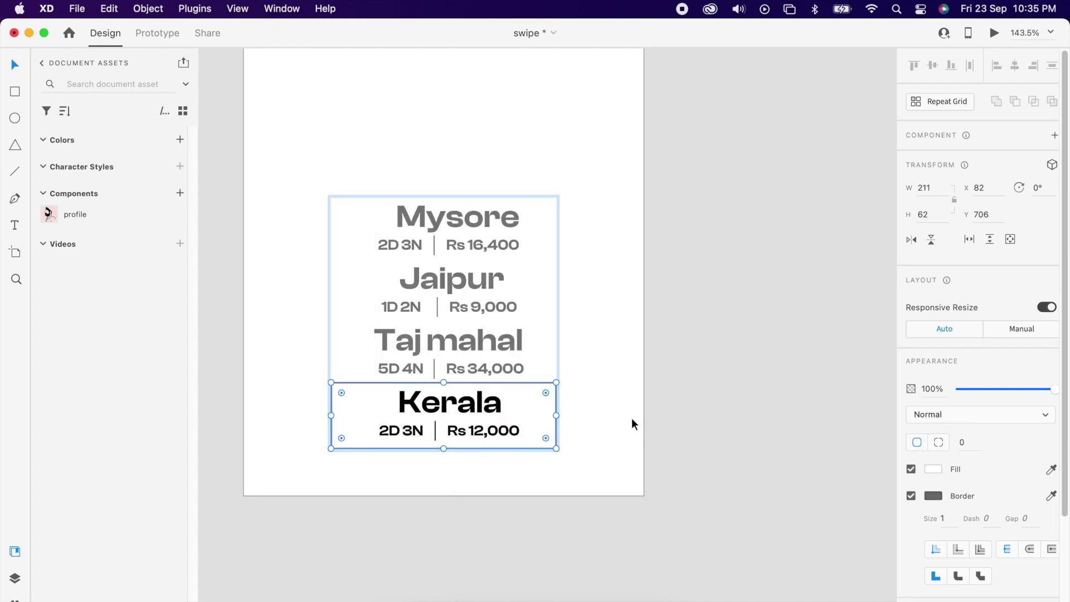
pyautogui.click(655, 413)
pyautogui.scroll(-5, 653, 407)
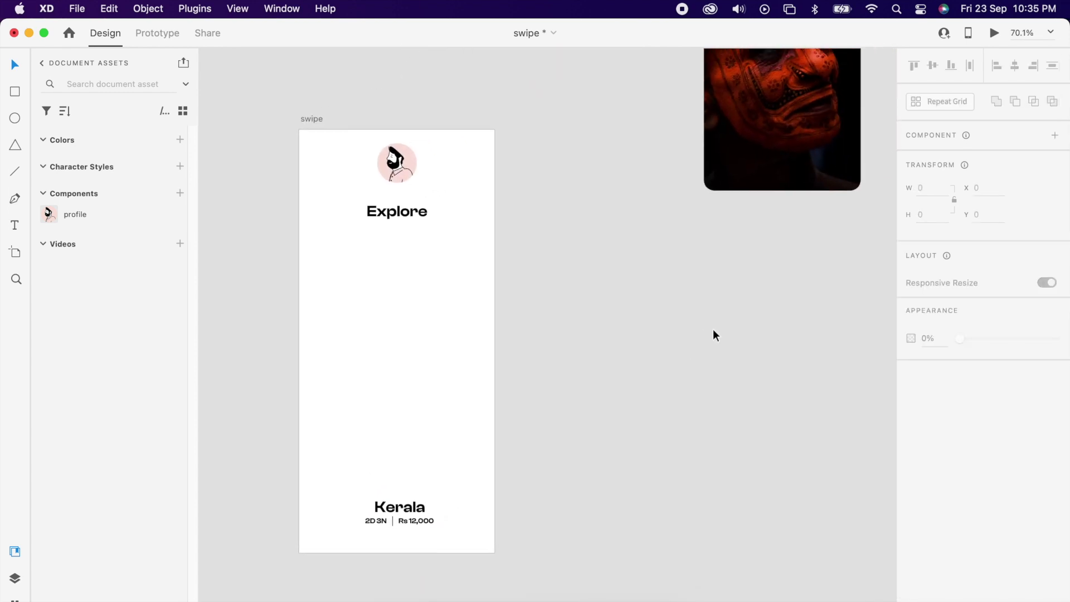
# Step: Drop the photo card stack onto the swipe artboard and duplicate the artboard as swipe – 1
pyautogui.moveTo(766, 177); pyautogui.dragTo(580, 326)
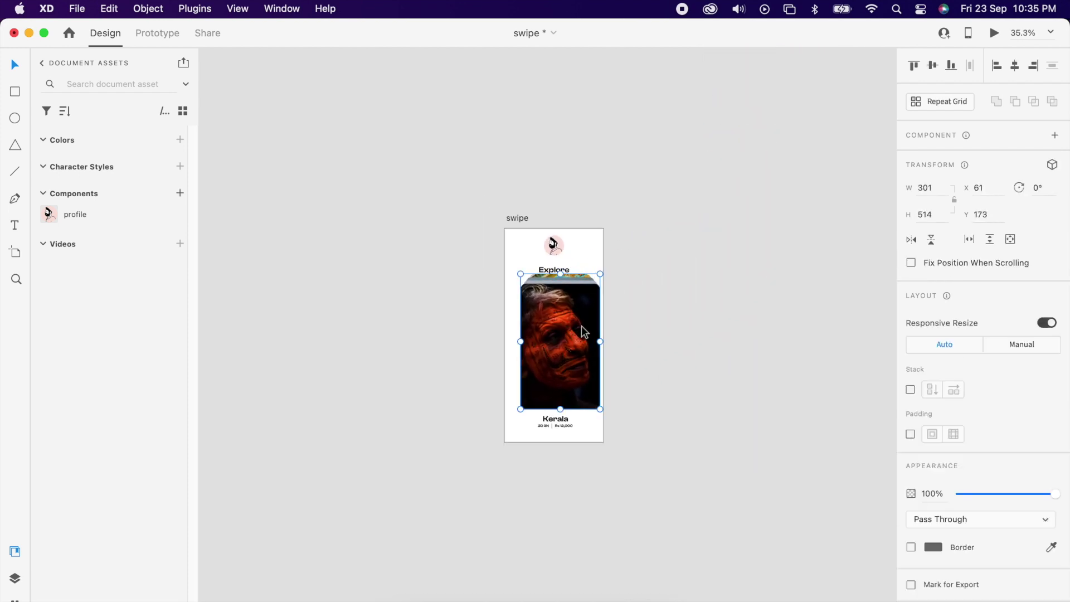
pyautogui.scroll(5, 581, 326)
pyautogui.press('Escape')
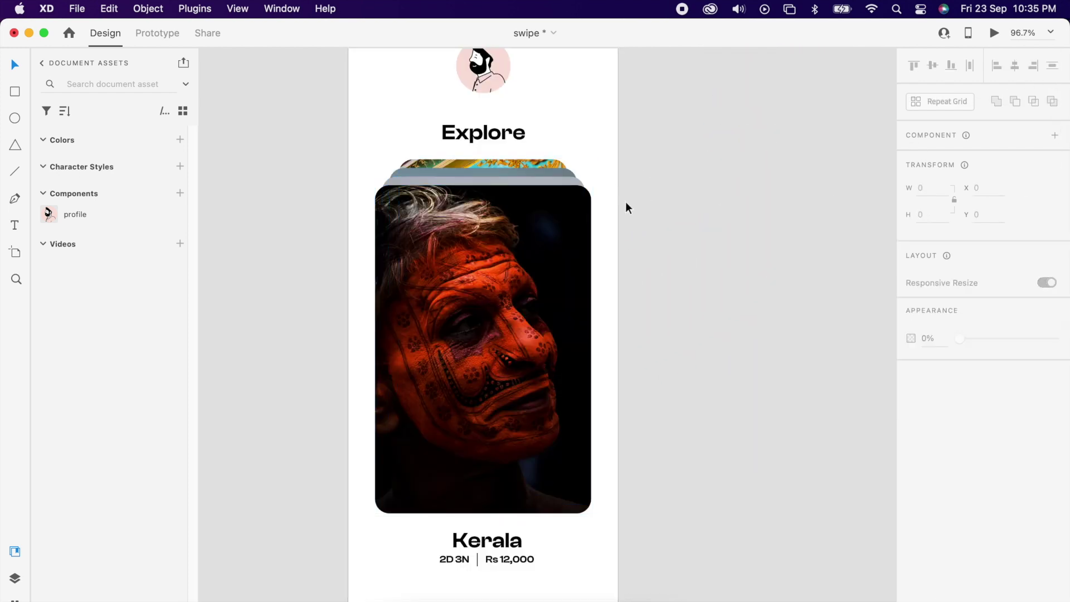
pyautogui.scroll(-4, 824, 190)
pyautogui.scroll(2, 533, 222)
pyautogui.press('super+d')
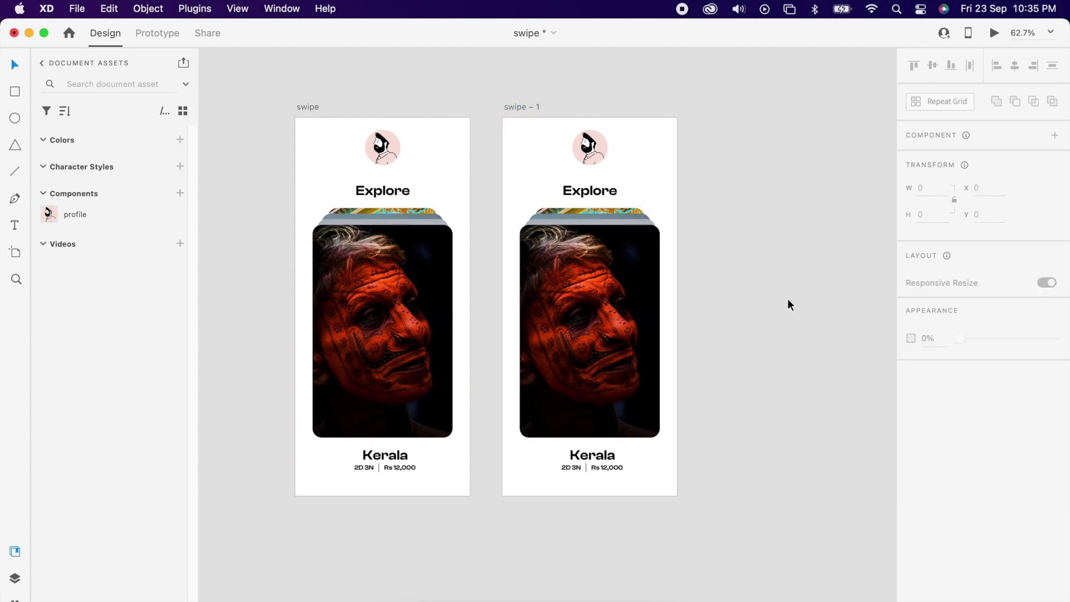
pyautogui.scroll(2, 786, 299)
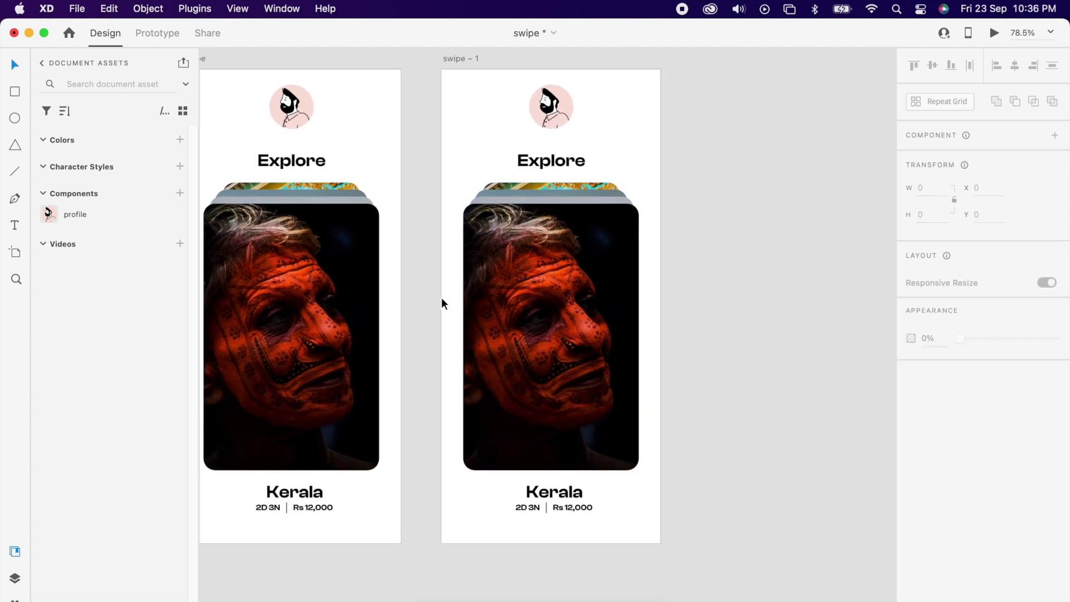
pyautogui.click(282, 8)
# Step: Show guides and place them at the front photo card's left (37 px), top, right and bottom edges
pyautogui.moveTo(237, 8)
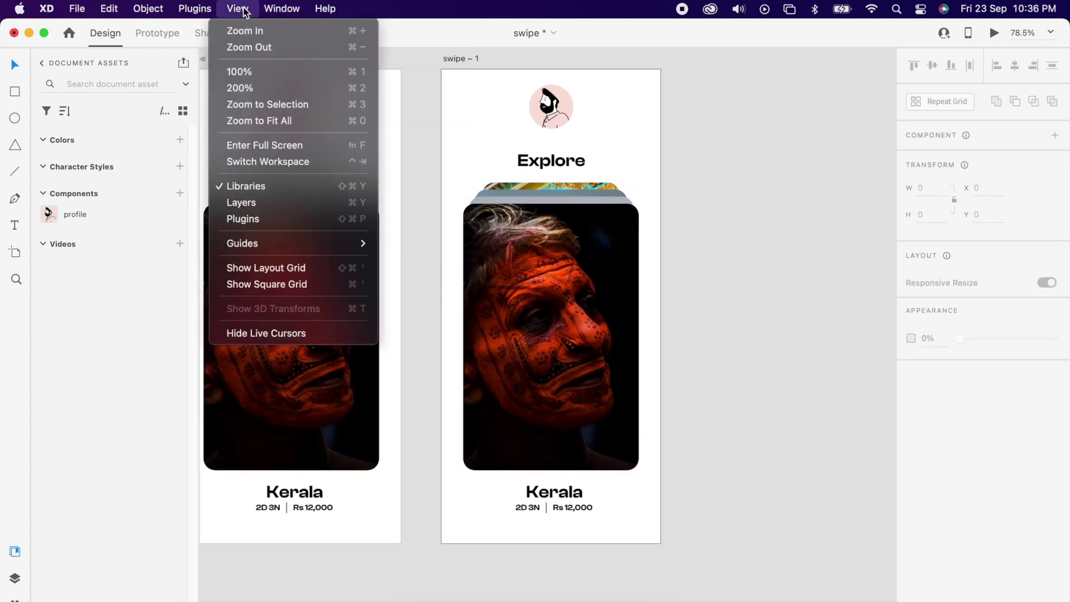
pyautogui.moveTo(312, 243)
pyautogui.click(437, 306)
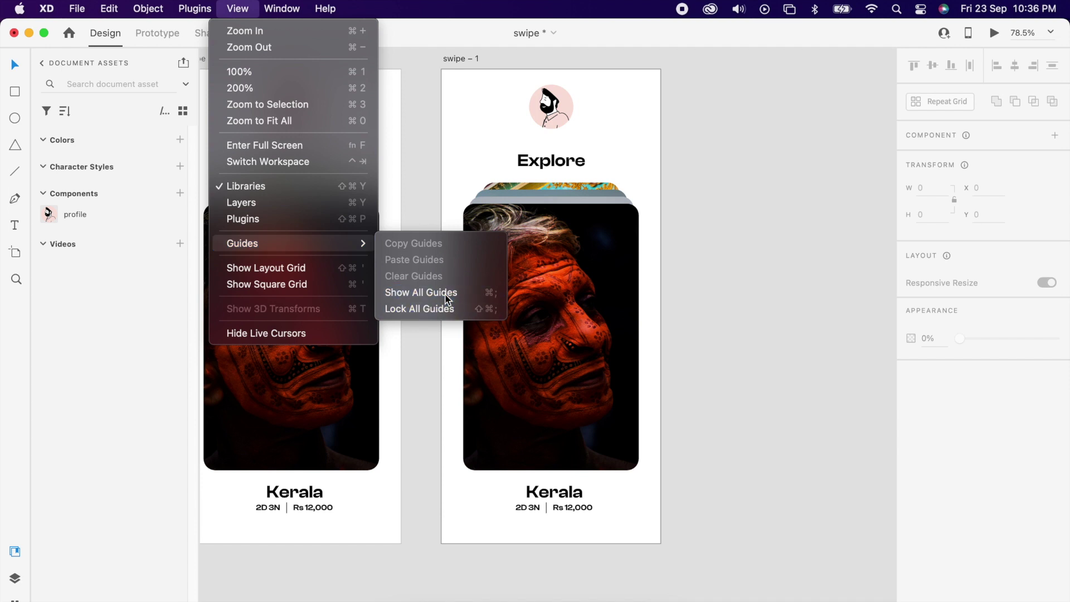
pyautogui.moveTo(435, 313); pyautogui.dragTo(463, 312)
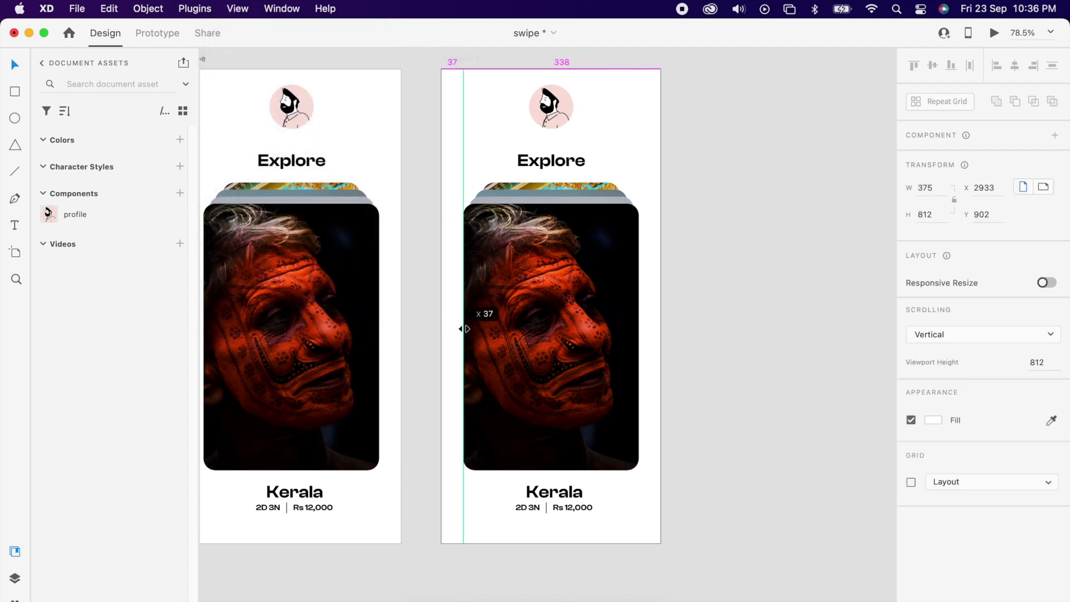
pyautogui.moveTo(576, 67); pyautogui.dragTo(576, 203)
pyautogui.moveTo(439, 225); pyautogui.dragTo(634, 263)
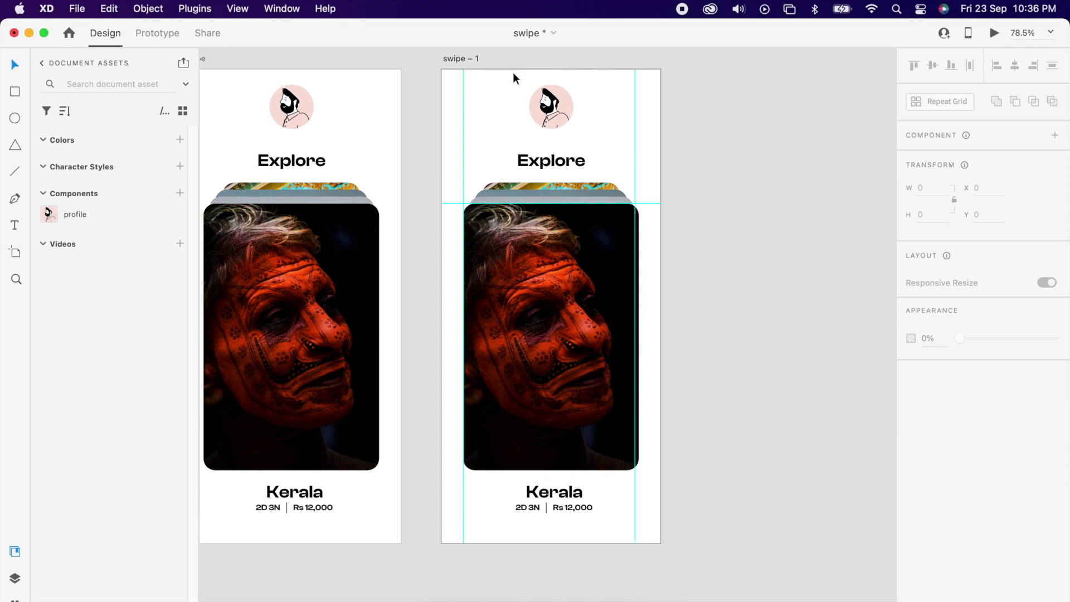
pyautogui.moveTo(513, 70); pyautogui.dragTo(595, 406)
pyautogui.scroll(-2, 593, 466)
pyautogui.scroll(-3, 513, 229)
# Step: Tilt the front Kerala photo card to -15°, move it left, and set its opacity to 0
pyautogui.doubleClick(508, 264)
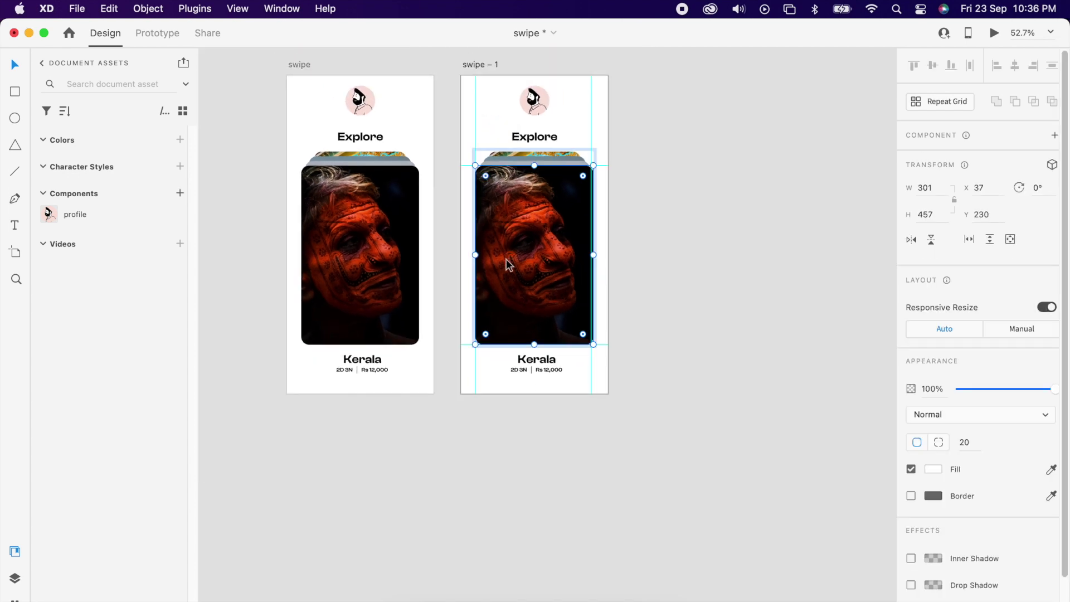
pyautogui.moveTo(596, 349); pyautogui.dragTo(615, 330)
pyautogui.moveTo(539, 322); pyautogui.dragTo(456, 340)
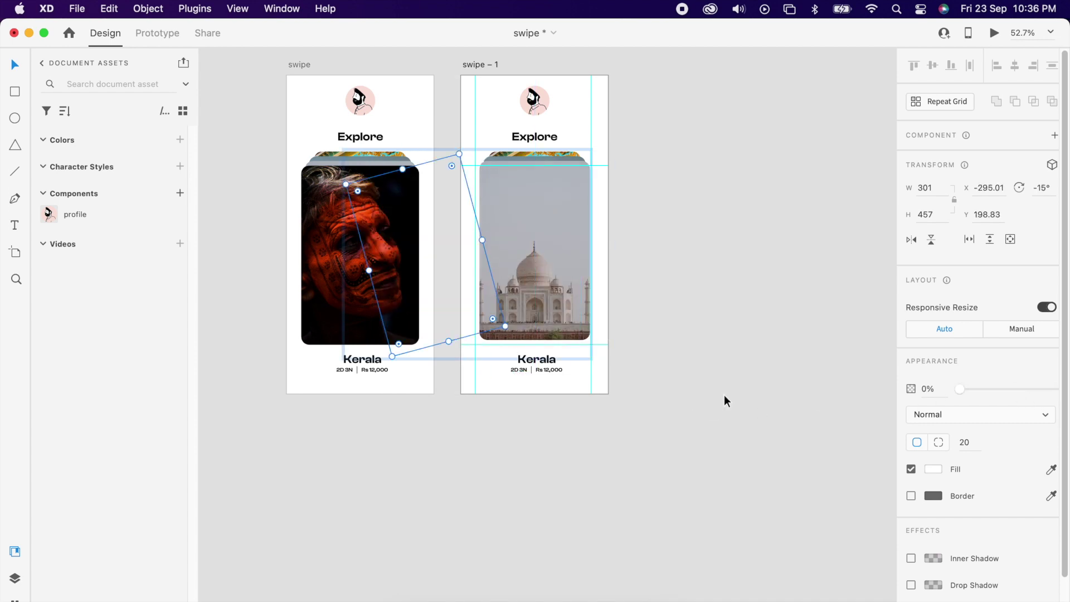
pyautogui.press('0')
pyautogui.press('0')
pyautogui.scroll(5, 540, 191)
pyautogui.scroll(1, 521, 136)
pyautogui.scroll(2, 520, 136)
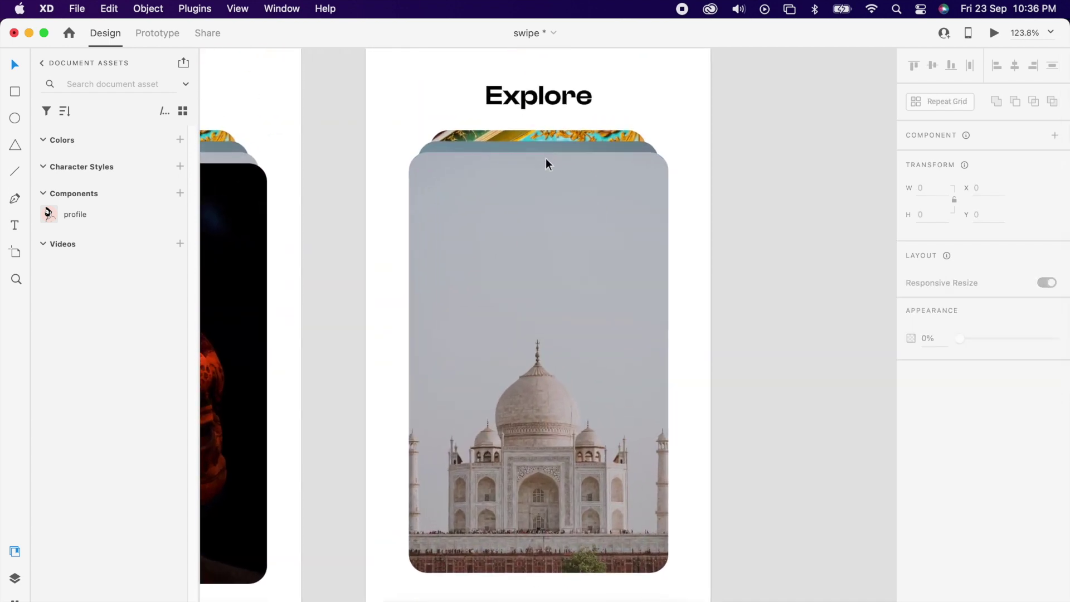
pyautogui.scroll(1, 545, 135)
# Step: Widen the Taj Mahal image rectangle inside the card stack
pyautogui.click(586, 146)
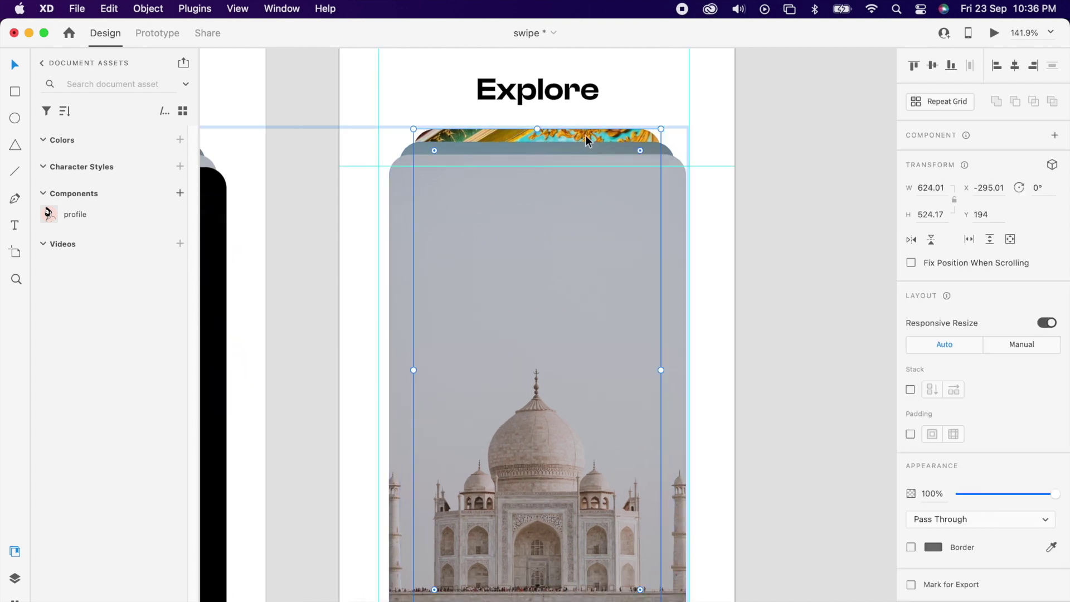
pyautogui.doubleClick(585, 142)
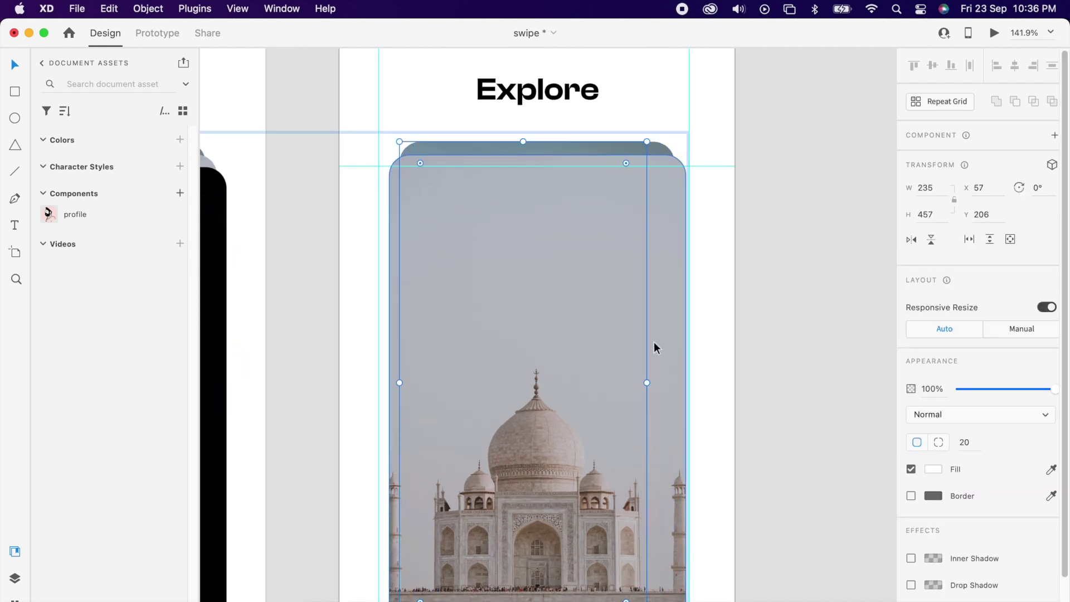
pyautogui.moveTo(644, 382); pyautogui.dragTo(674, 376)
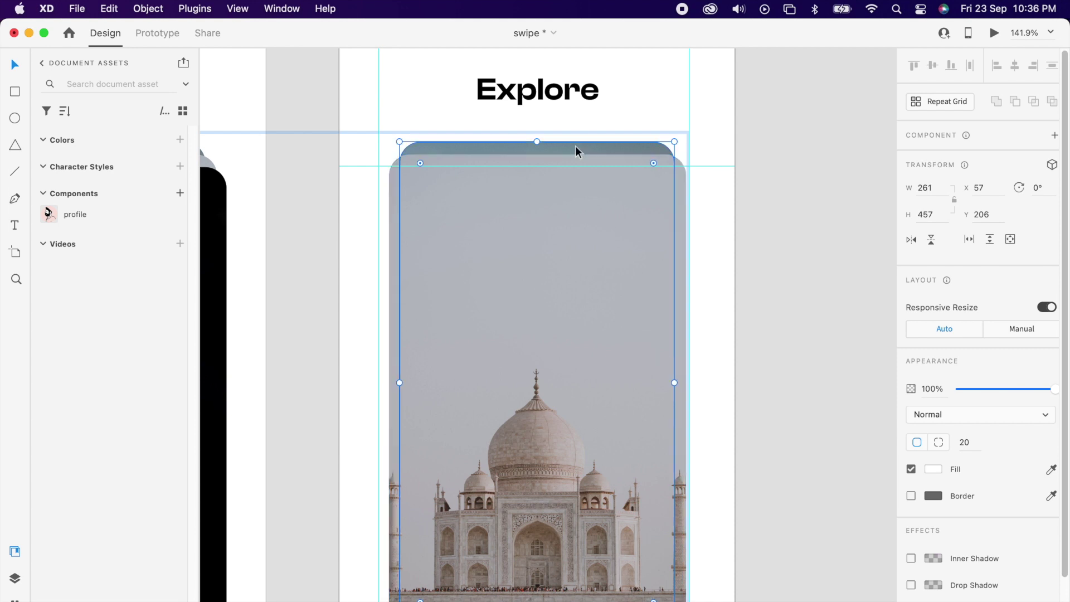
pyautogui.click(583, 146)
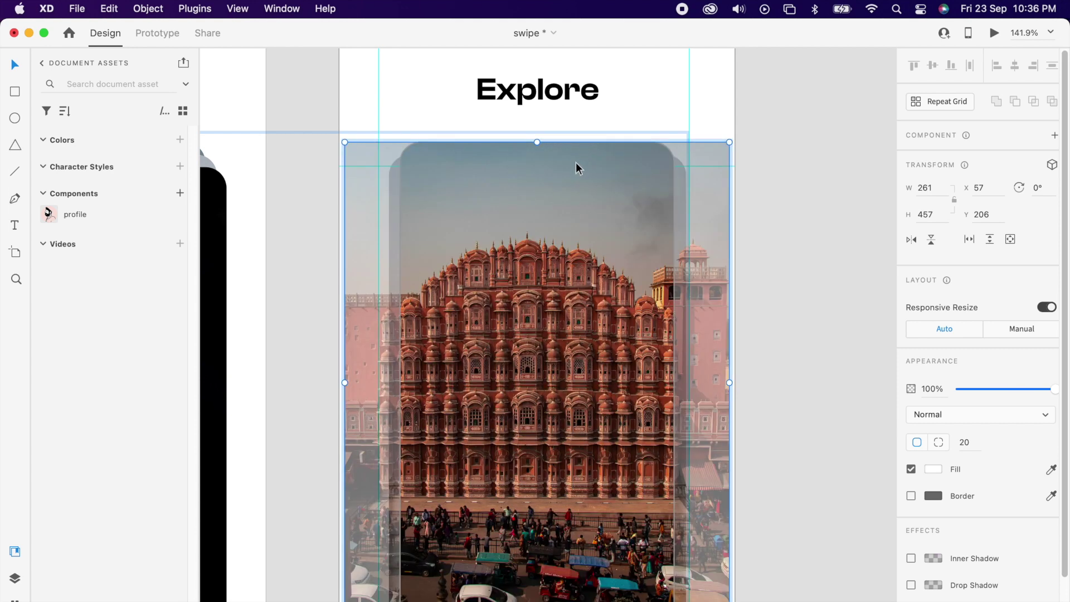
pyautogui.click(861, 188)
# Step: Stretch the Taj Mahal image further right and nudge it slightly left
pyautogui.click(657, 150)
pyautogui.doubleClick(650, 148)
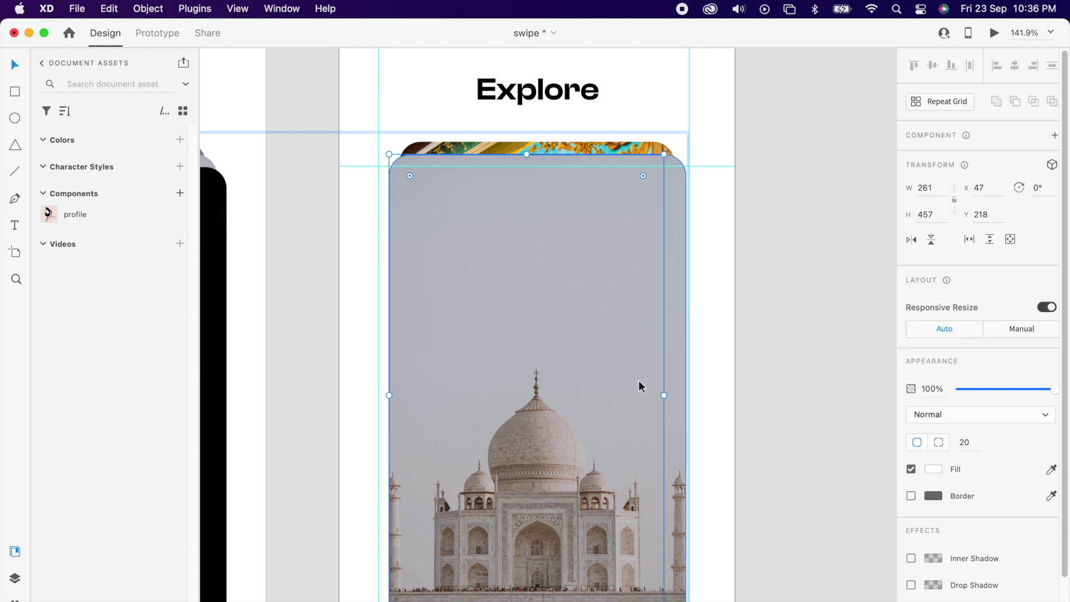
pyautogui.moveTo(663, 394); pyautogui.dragTo(681, 390)
pyautogui.click(750, 296)
pyautogui.click(559, 285)
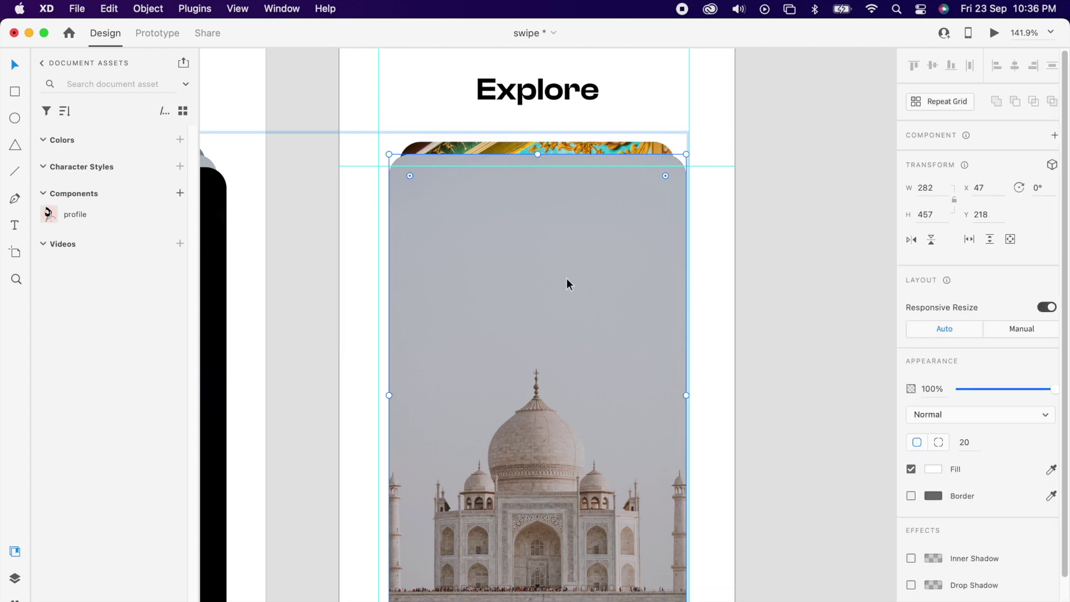
pyautogui.moveTo(568, 284); pyautogui.dragTo(561, 291)
pyautogui.scroll(-5, 595, 210)
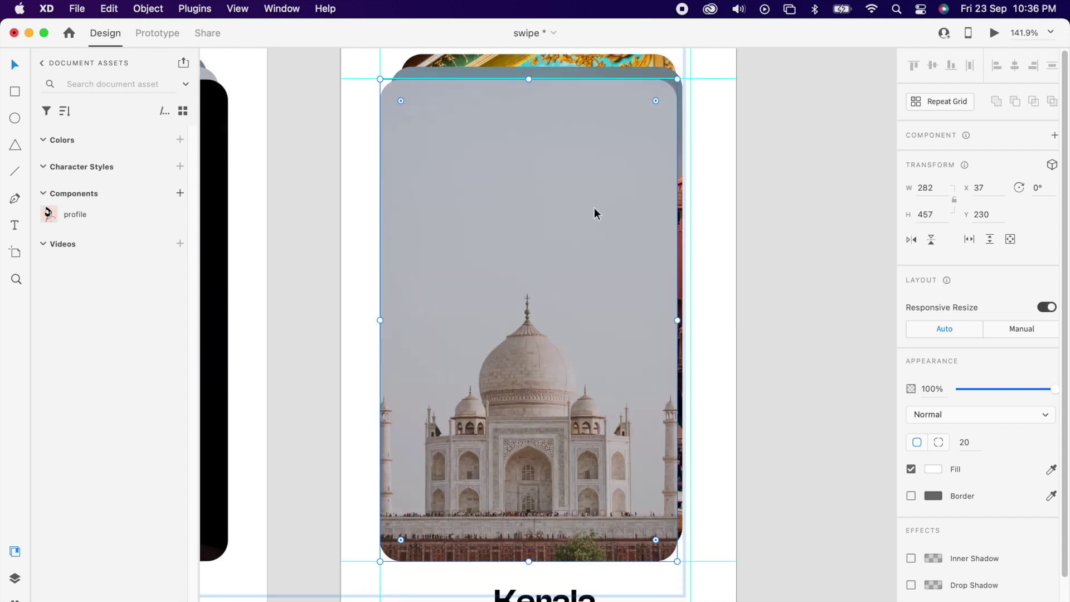
pyautogui.moveTo(676, 301); pyautogui.dragTo(683, 299)
pyautogui.scroll(-5, 598, 375)
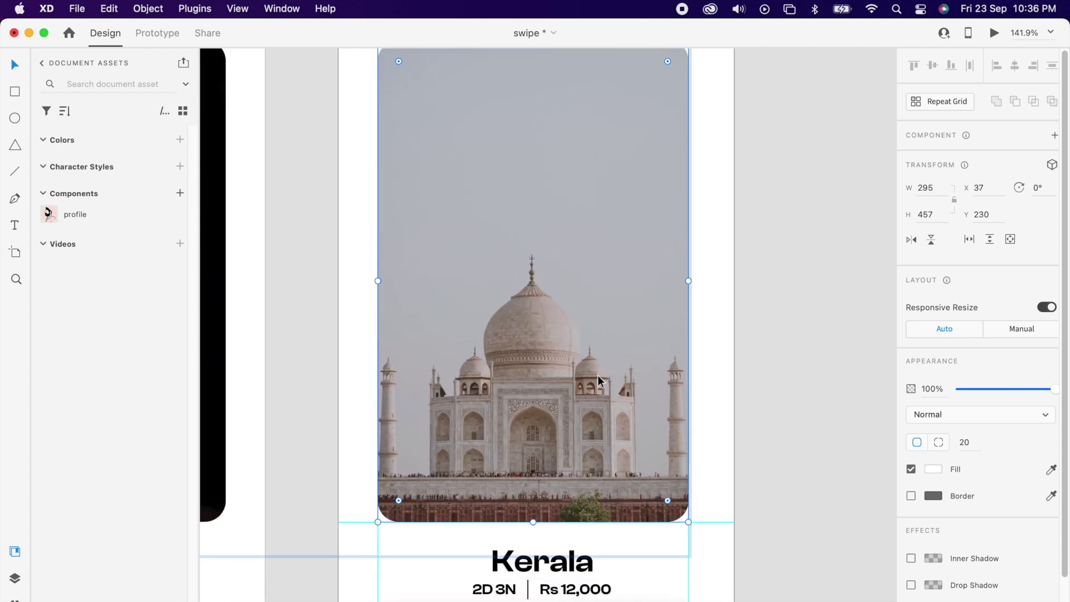
pyautogui.click(769, 283)
pyautogui.scroll(-5, 777, 277)
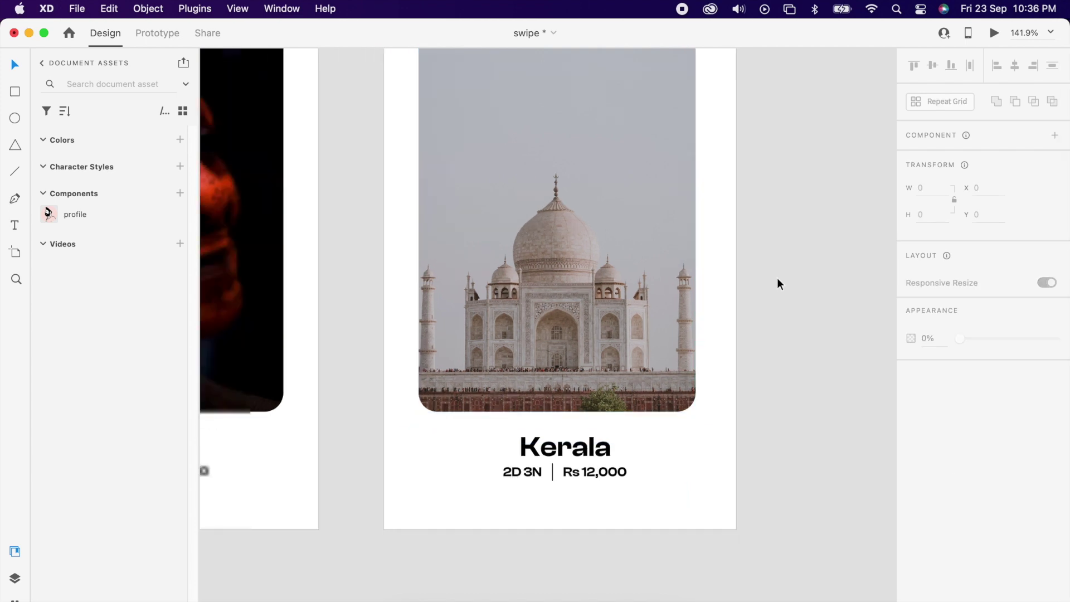
pyautogui.scroll(5, 617, 169)
pyautogui.scroll(-1, 618, 164)
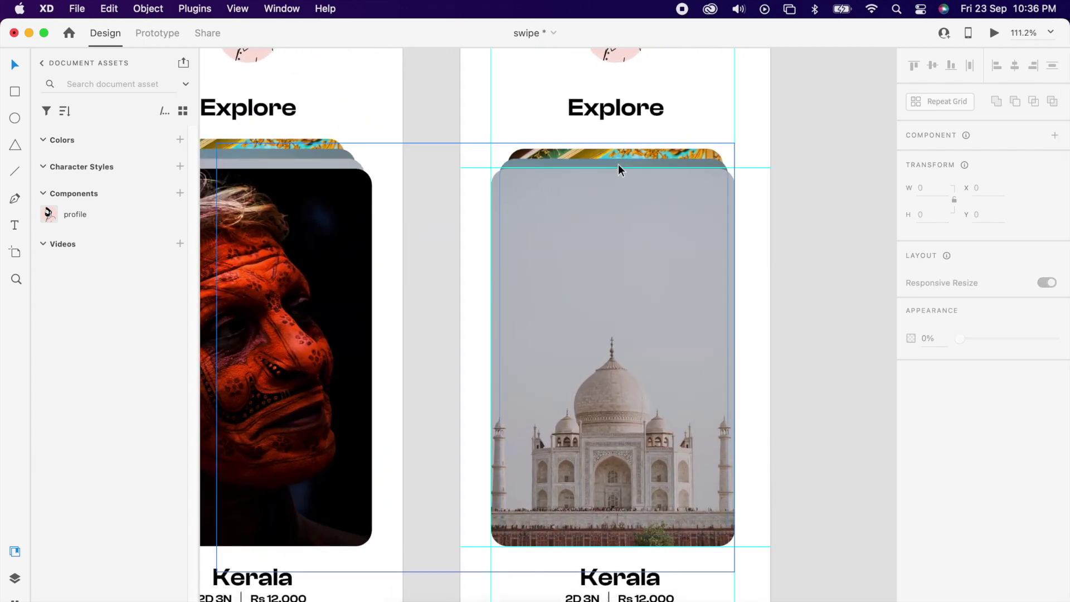
# Step: Slide the stacked destination name list so the Taj mahal caption shows
pyautogui.click(617, 165)
pyautogui.scroll(-5, 770, 214)
pyautogui.click(808, 244)
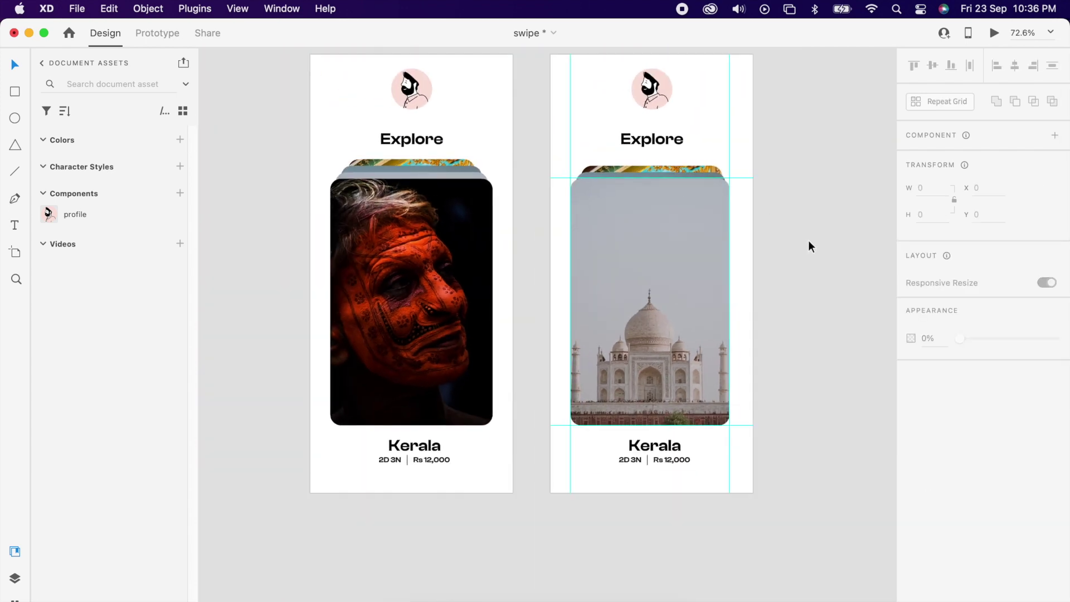
pyautogui.scroll(-1, 730, 259)
pyautogui.hscroll(2, 579, 526)
pyautogui.click(568, 505)
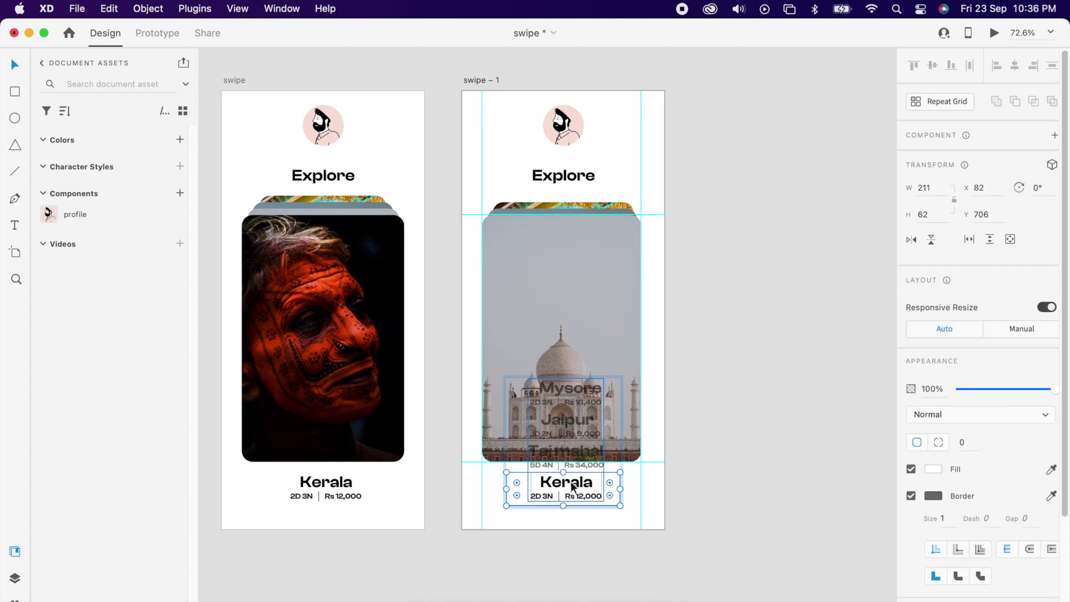
pyautogui.moveTo(572, 487); pyautogui.dragTo(567, 518)
pyautogui.click(693, 486)
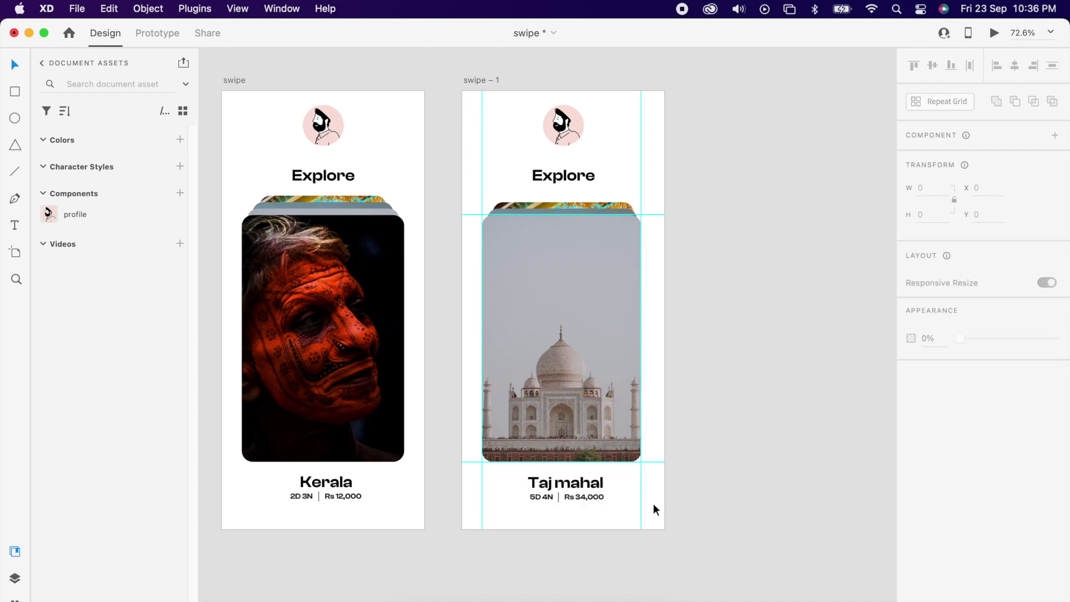
pyautogui.scroll(-2, 684, 426)
# Step: Duplicate the swipe – 1 artboard as swipe – 2
pyautogui.click(519, 138)
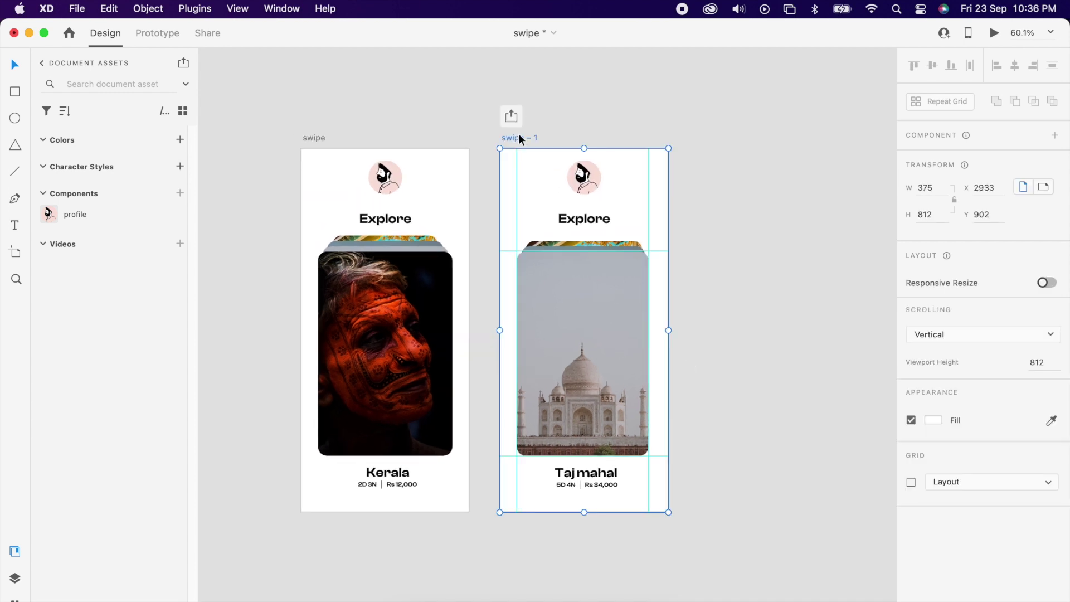
pyautogui.press('super+d')
pyautogui.hscroll(5, 752, 346)
# Step: Tilt the Taj Mahal image in swipe – 2, move it left, and hide it at 0% opacity
pyautogui.click(667, 337)
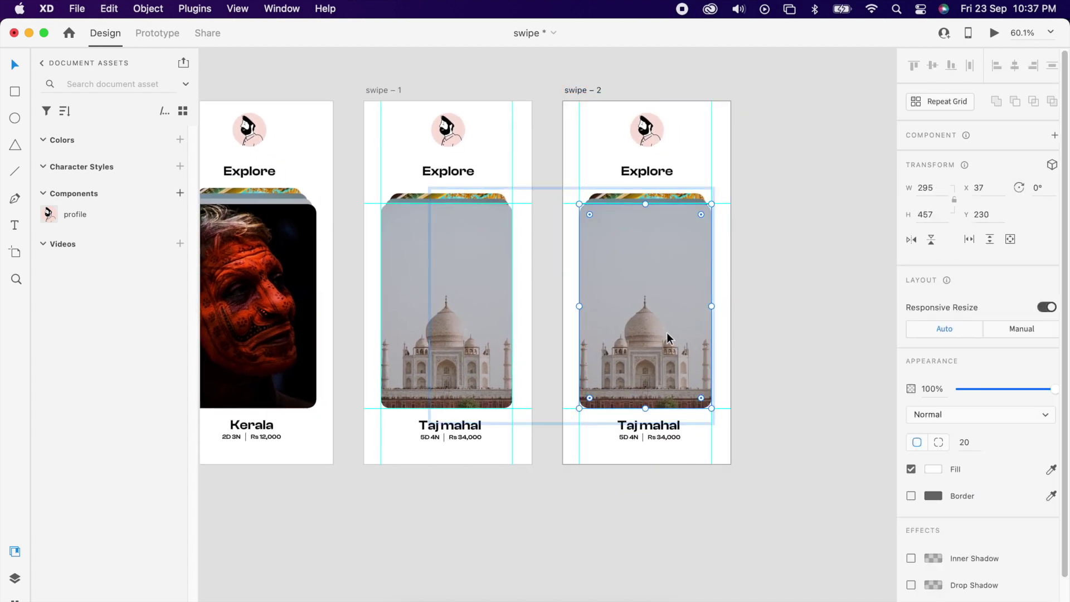
pyautogui.moveTo(714, 410); pyautogui.dragTo(540, 394)
pyautogui.moveTo(1034, 390); pyautogui.dragTo(748, 399)
pyautogui.click(805, 371)
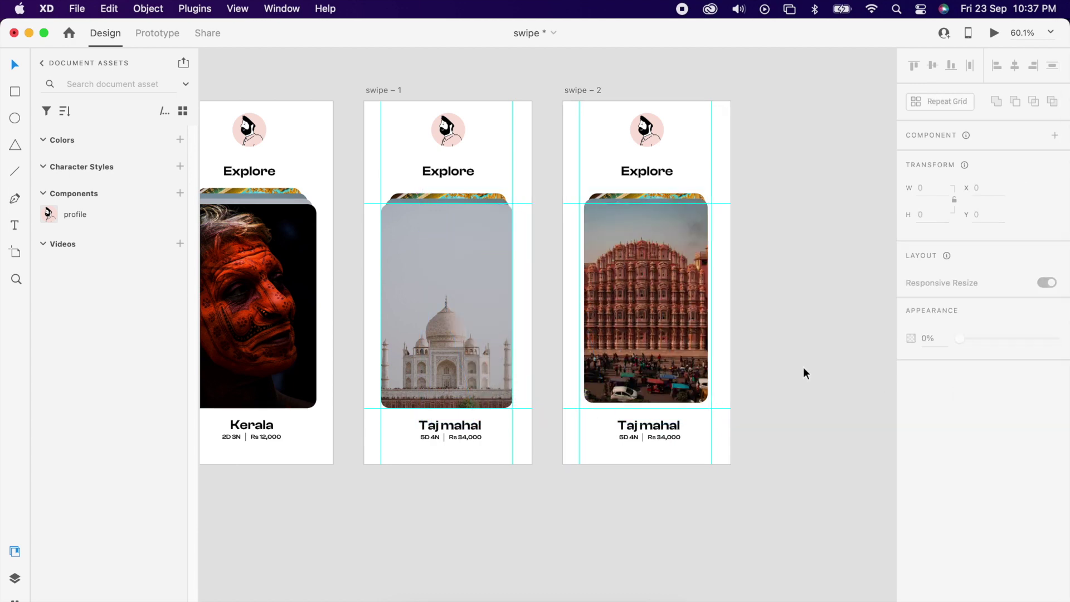
# Step: Reposition the Hawa Mahal image and enlarge it to full card width
pyautogui.scroll(5, 633, 159)
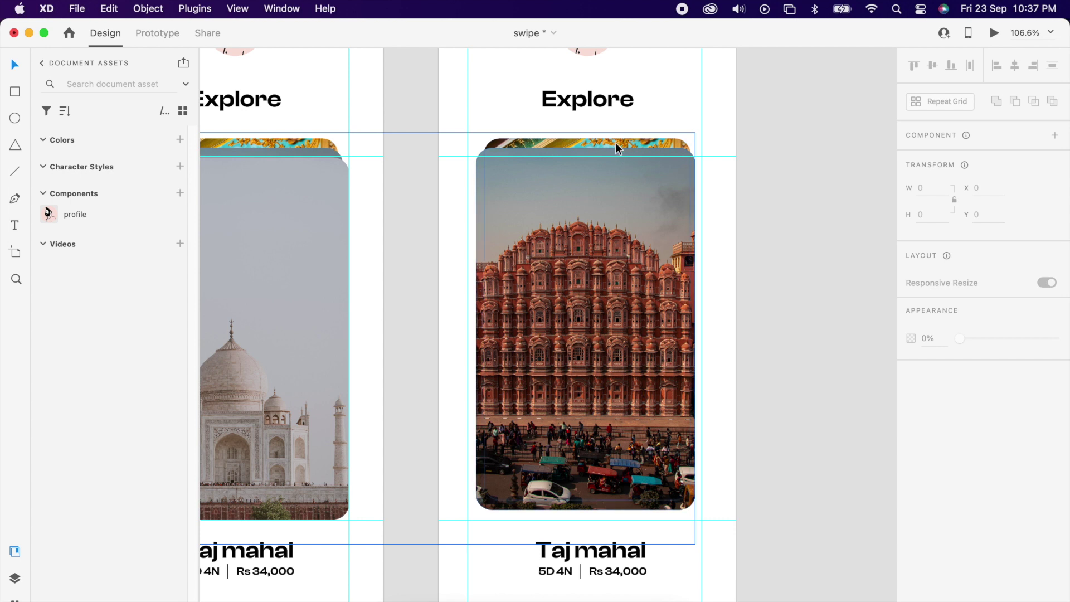
pyautogui.click(615, 149)
pyautogui.moveTo(620, 161); pyautogui.dragTo(616, 156)
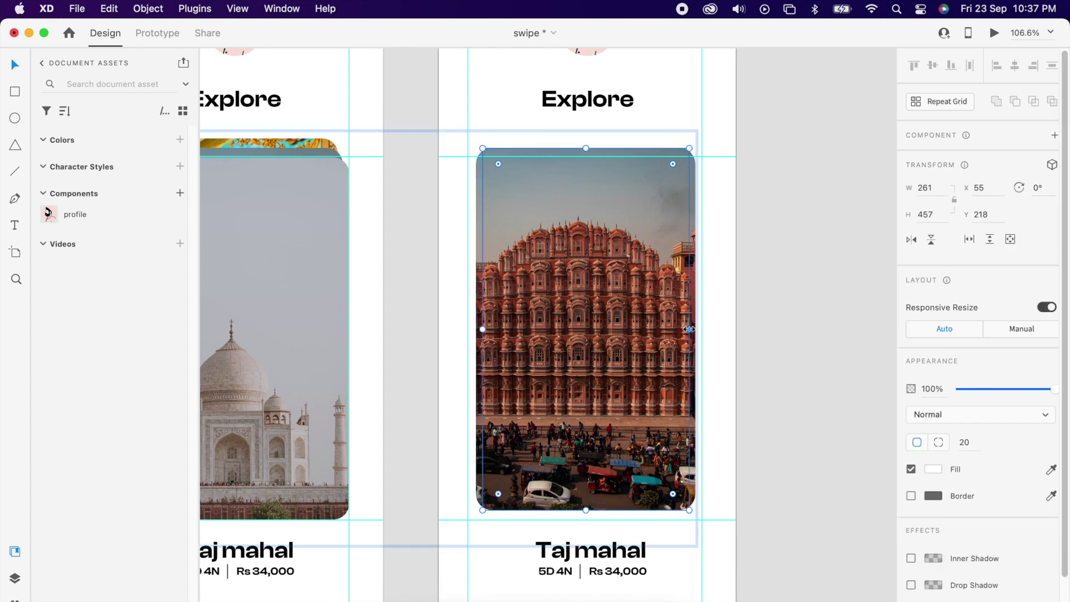
pyautogui.click(750, 306)
pyautogui.click(592, 283)
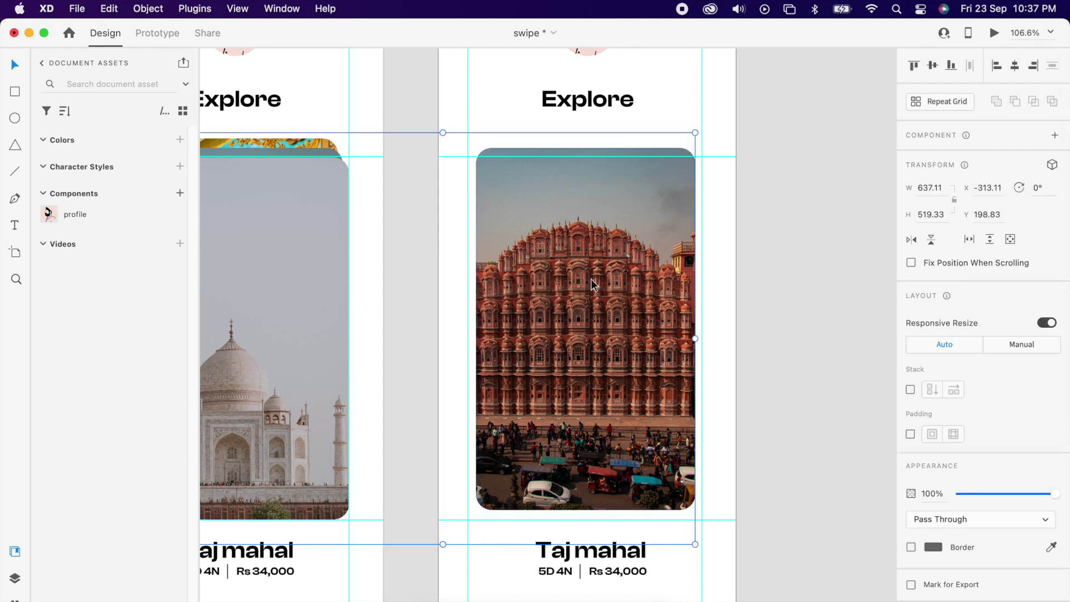
pyautogui.doubleClick(591, 284)
pyautogui.hotkey('shift', 'Left')
pyautogui.hotkey('shift', 'Down')
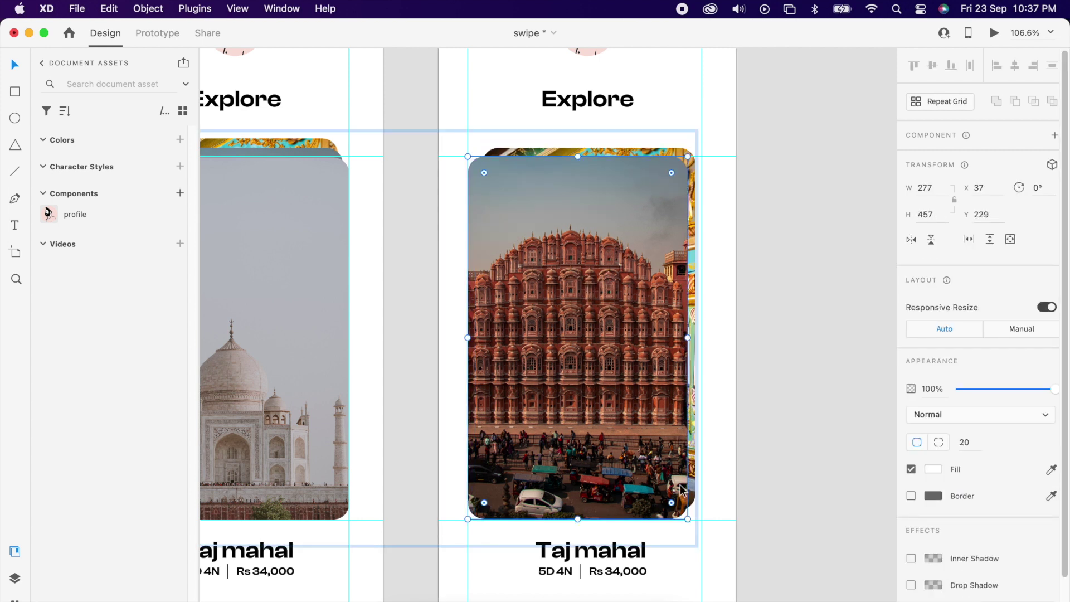
pyautogui.moveTo(687, 521); pyautogui.dragTo(697, 520)
# Step: Slide the destination name list so the Jaipur caption shows
pyautogui.scroll(-3, 752, 440)
pyautogui.click(627, 428)
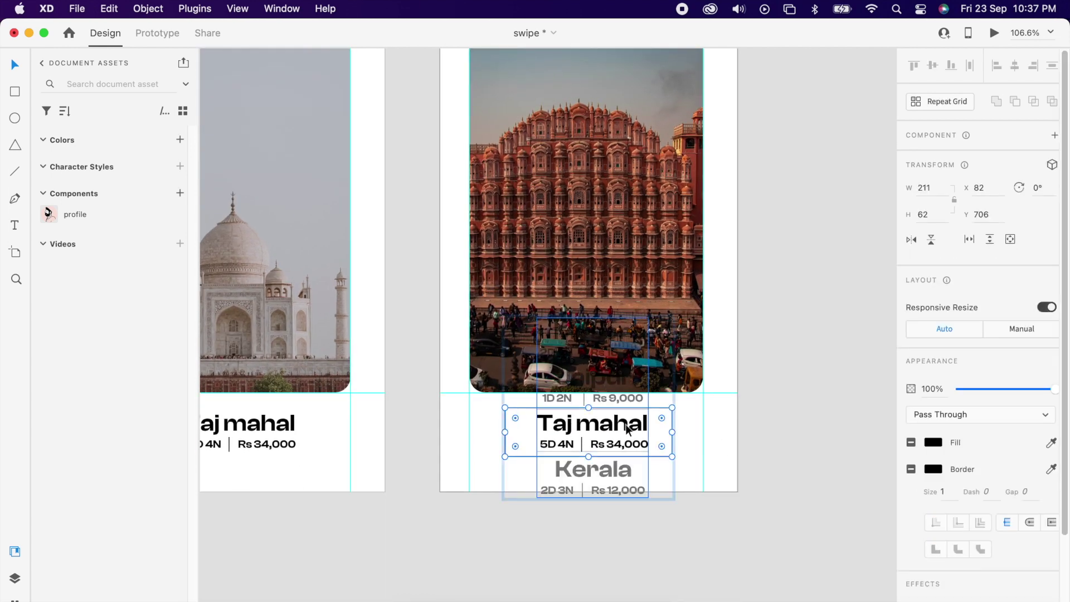
pyautogui.moveTo(627, 428); pyautogui.dragTo(620, 475)
pyautogui.click(782, 399)
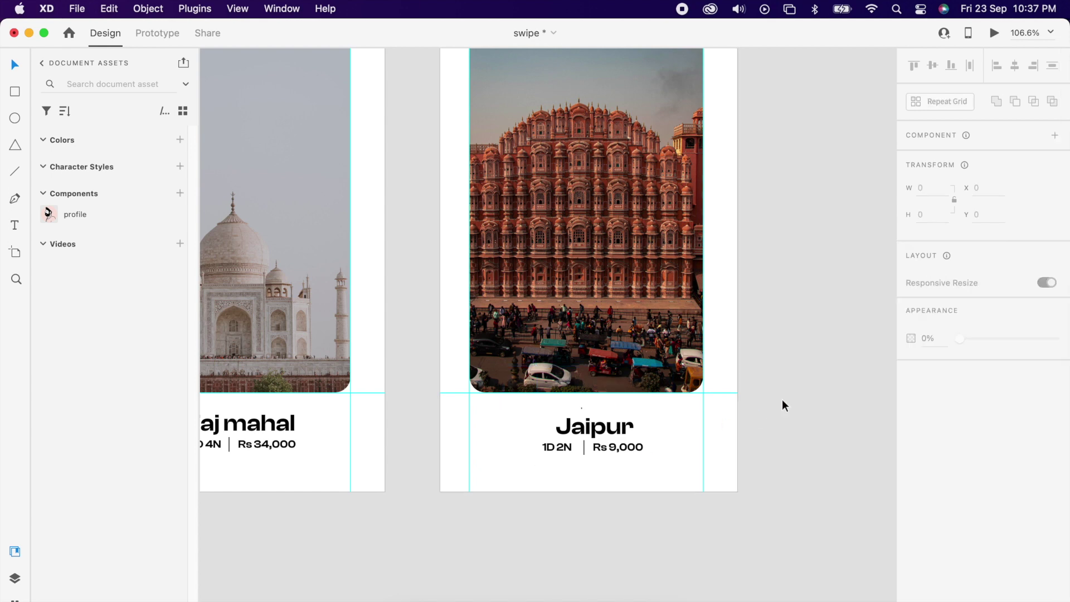
# Step: Fit all three artboards in view, select the Kerala card, and enter Prototype mode
pyautogui.press('super+0')
pyautogui.hscroll(-2, 770, 394)
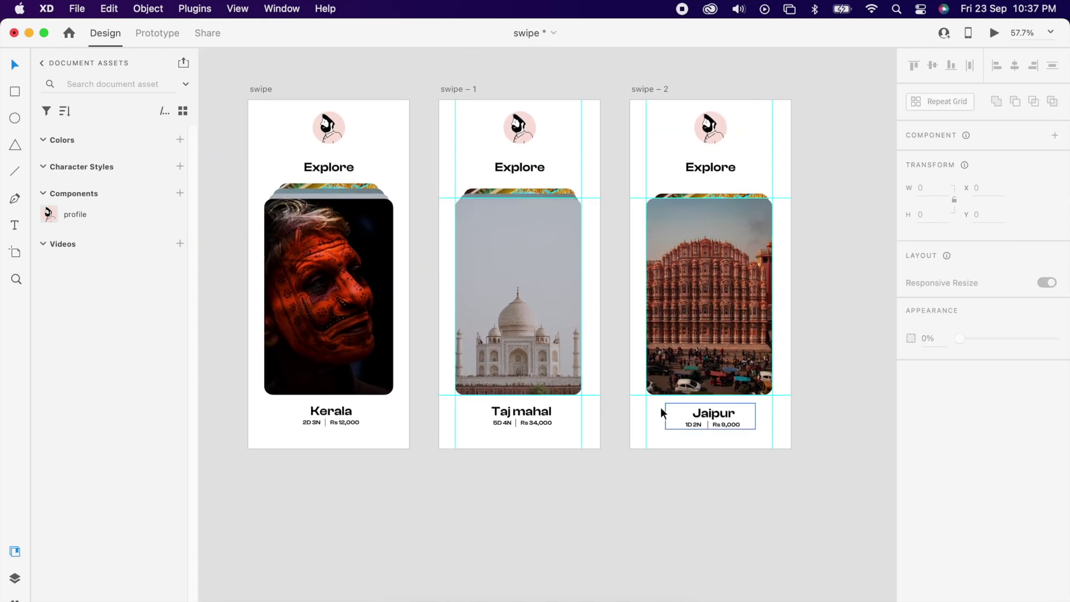
pyautogui.click(273, 209)
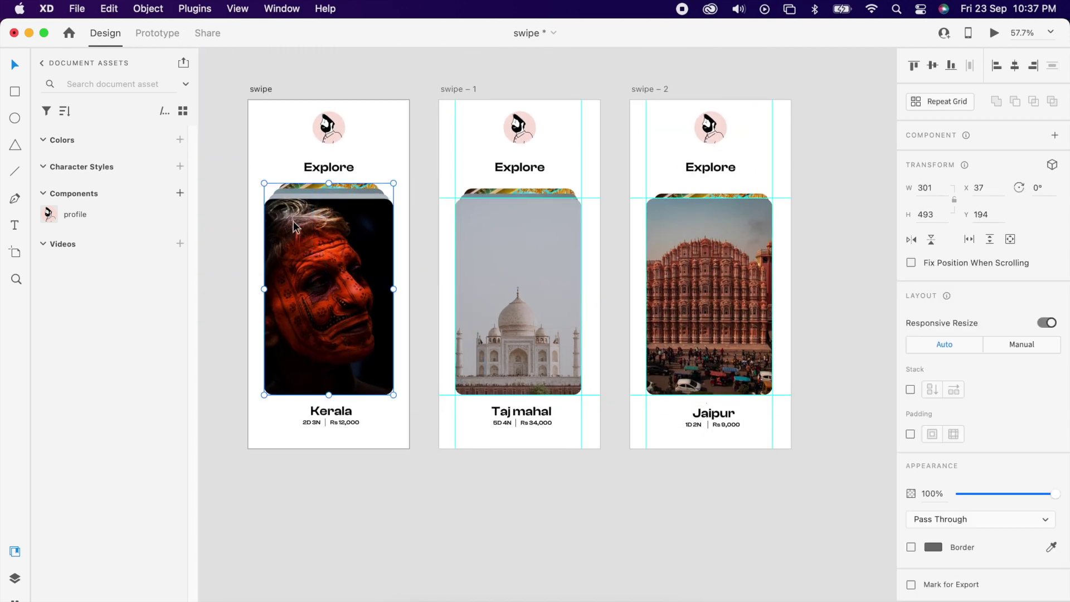
pyautogui.click(161, 33)
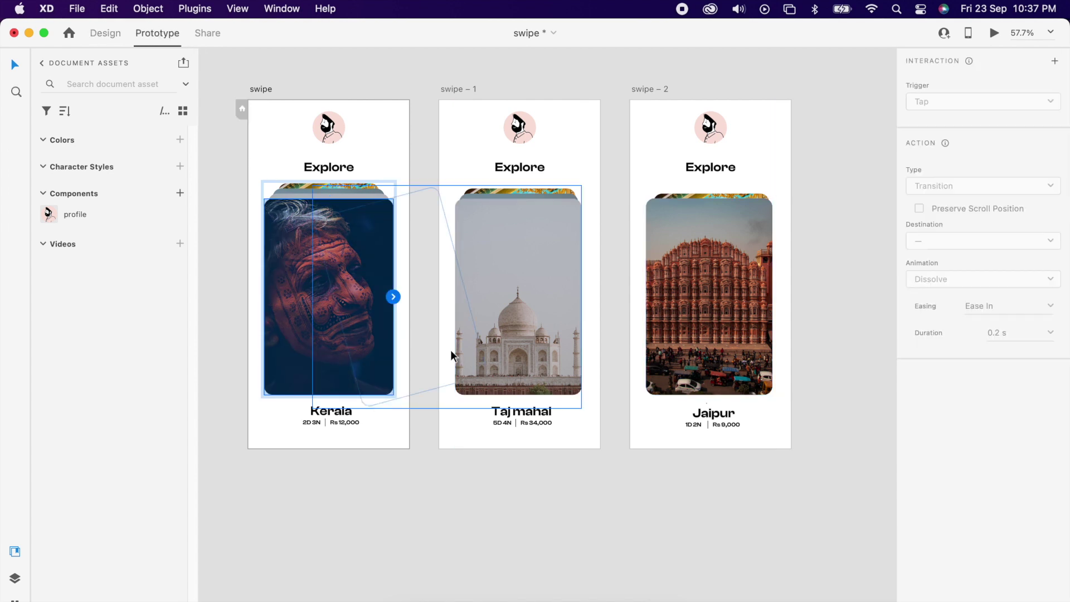
# Step: Link the Kerala card to swipe – 1 with a Drag trigger, then the Taj Mahal card to swipe – 2
pyautogui.moveTo(445, 331); pyautogui.dragTo(501, 312)
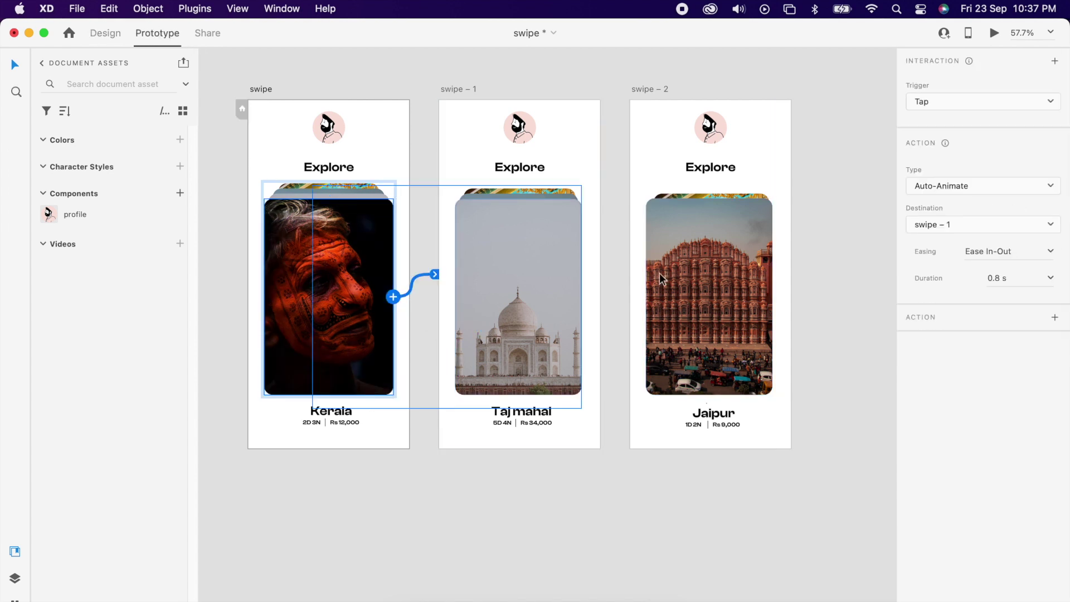
pyautogui.click(934, 103)
pyautogui.click(941, 118)
pyautogui.click(521, 296)
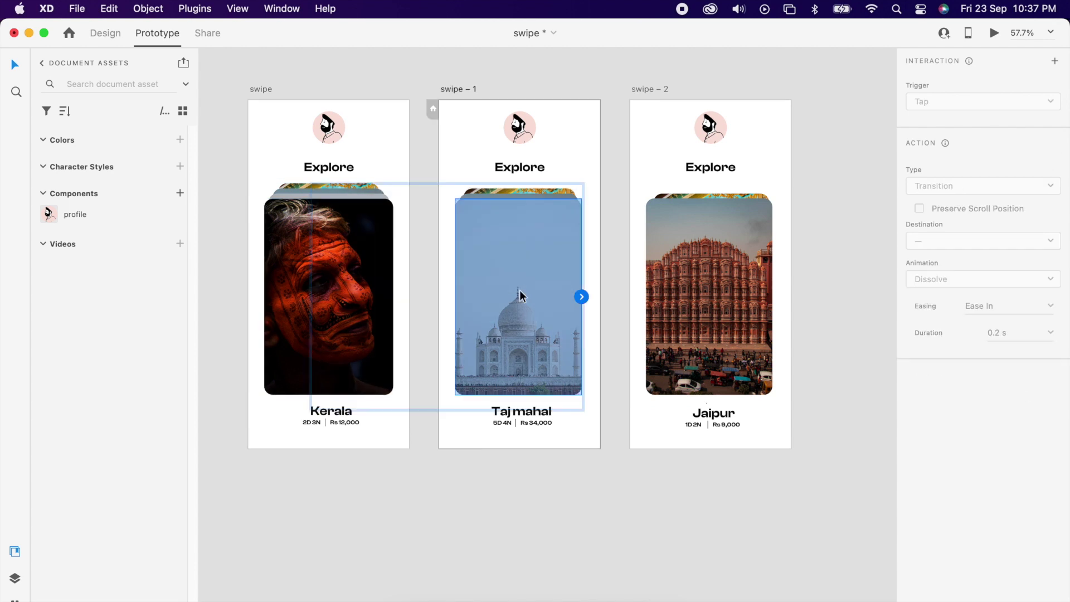
pyautogui.moveTo(582, 297); pyautogui.dragTo(671, 329)
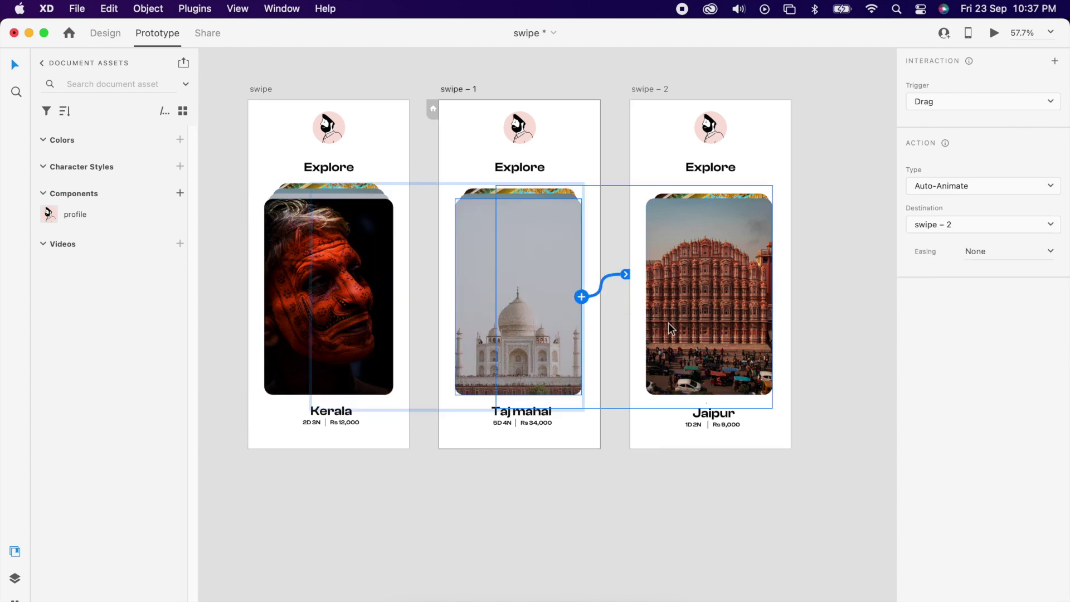
# Step: Wire the hidden tilted cards back: swipe – 2 to swipe – 1, and swipe – 1 to swipe
pyautogui.click(638, 371)
pyautogui.moveTo(653, 280); pyautogui.dragTo(469, 330)
pyautogui.click(470, 338)
pyautogui.moveTo(463, 281); pyautogui.dragTo(377, 226)
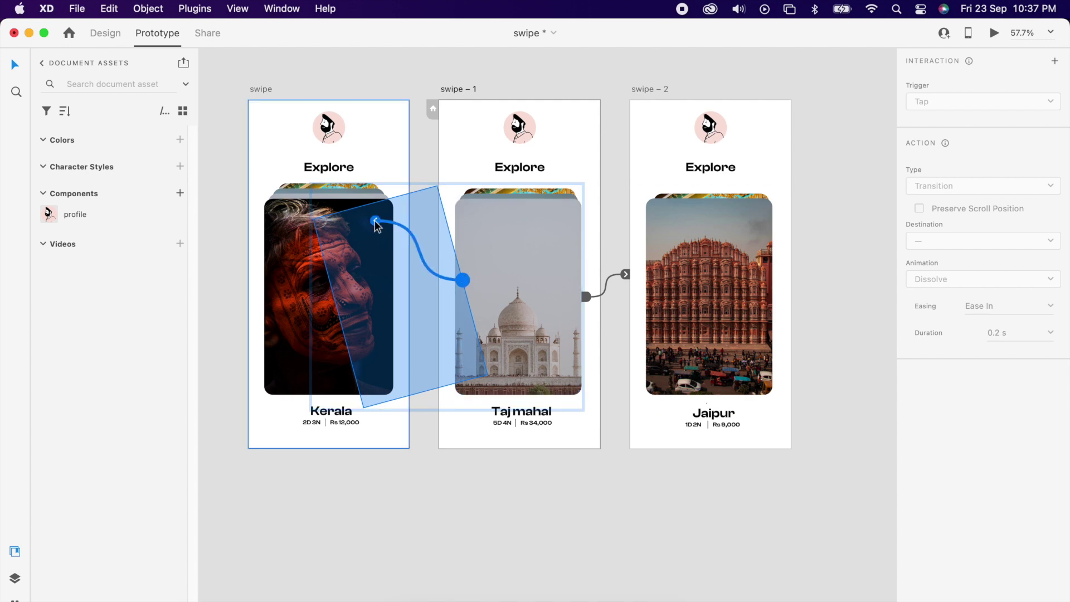
pyautogui.moveTo(284, 243); pyautogui.dragTo(285, 245)
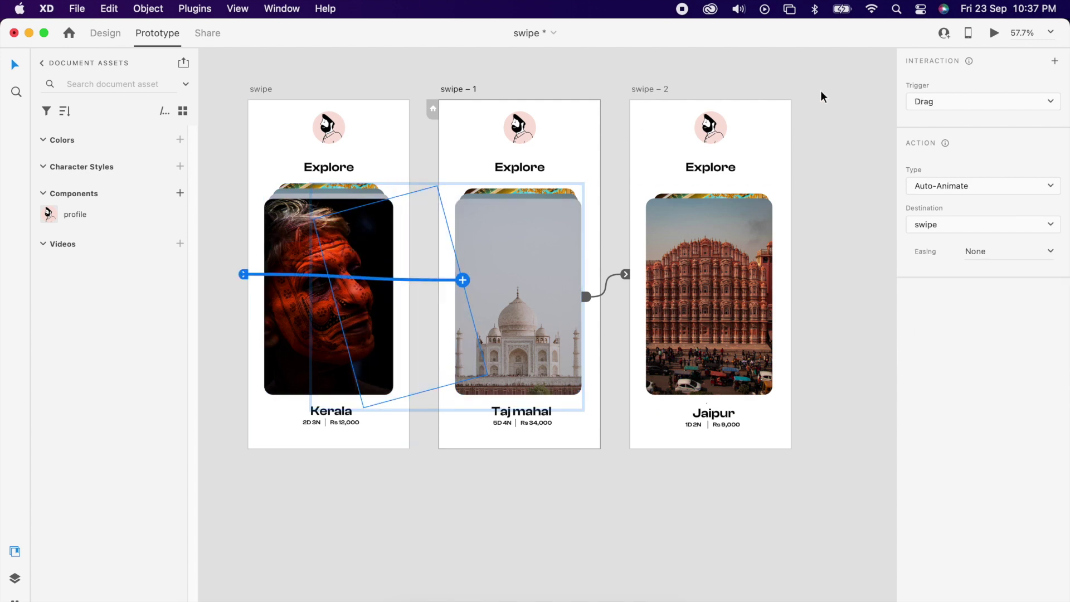